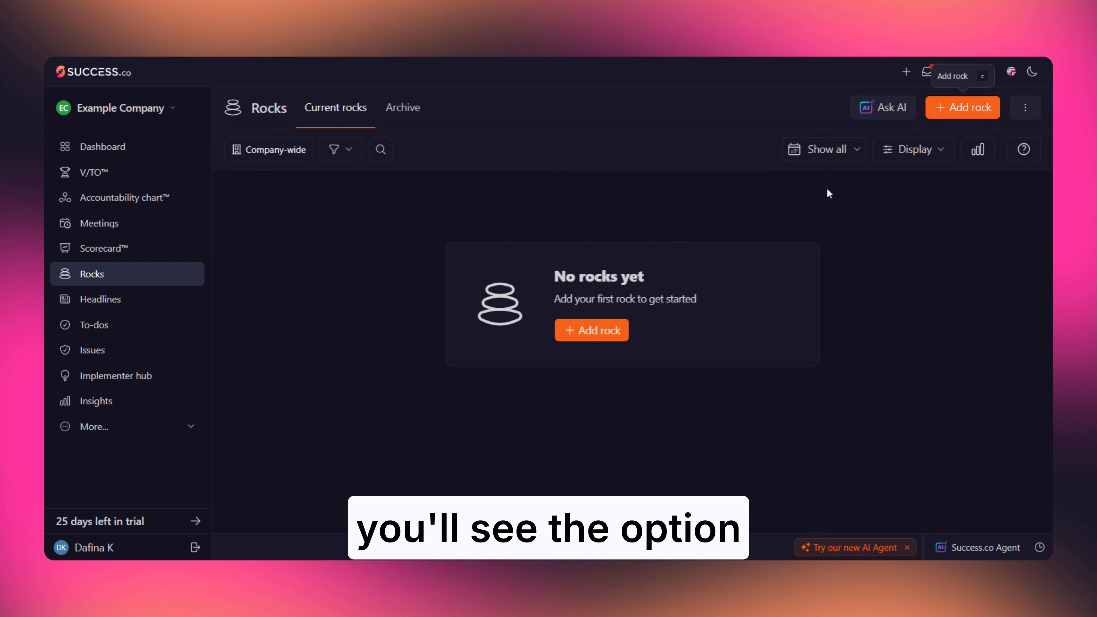
Step: Start a new rock titled "Develop Content Hub with 25 Wellness Resources" and check its available status options
click(592, 337)
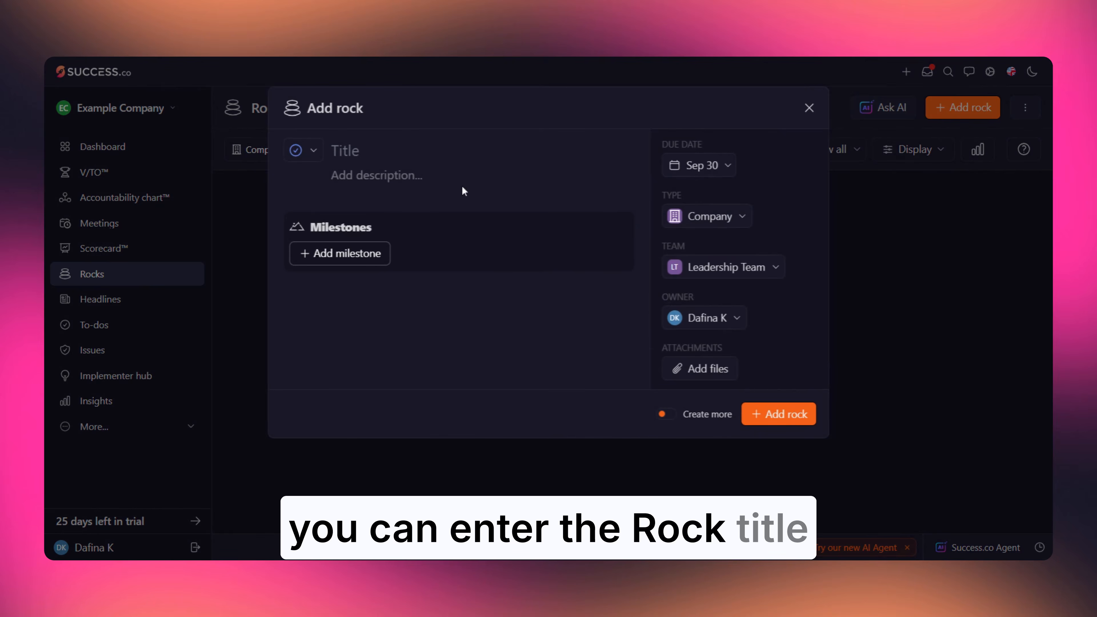
text(Develop Content Hub with 25 Wellness Resources)
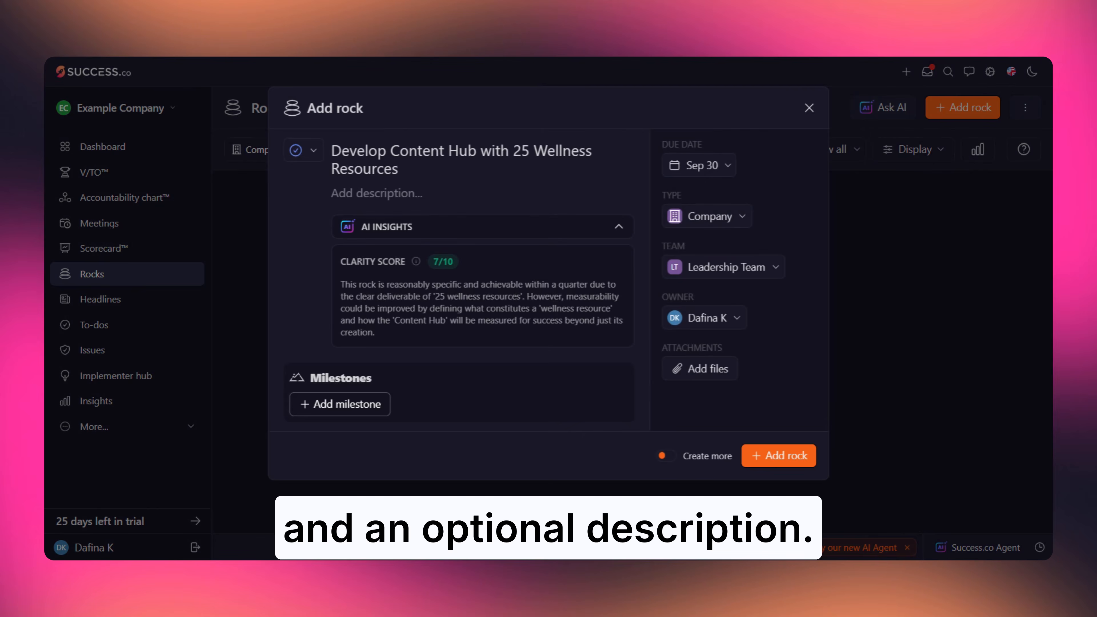
click(314, 161)
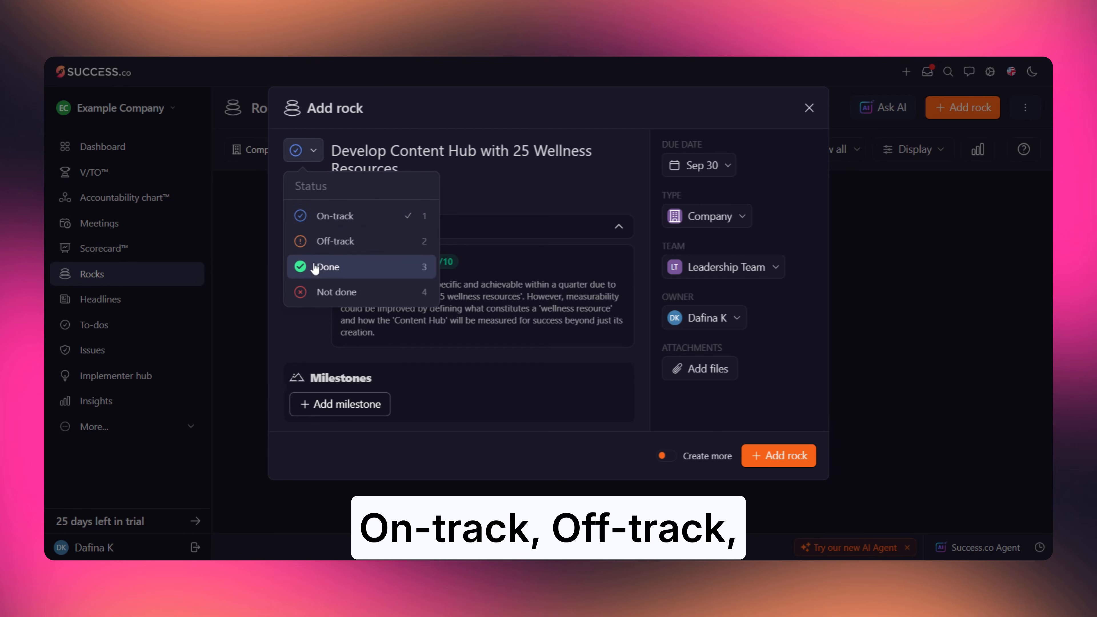
click(313, 161)
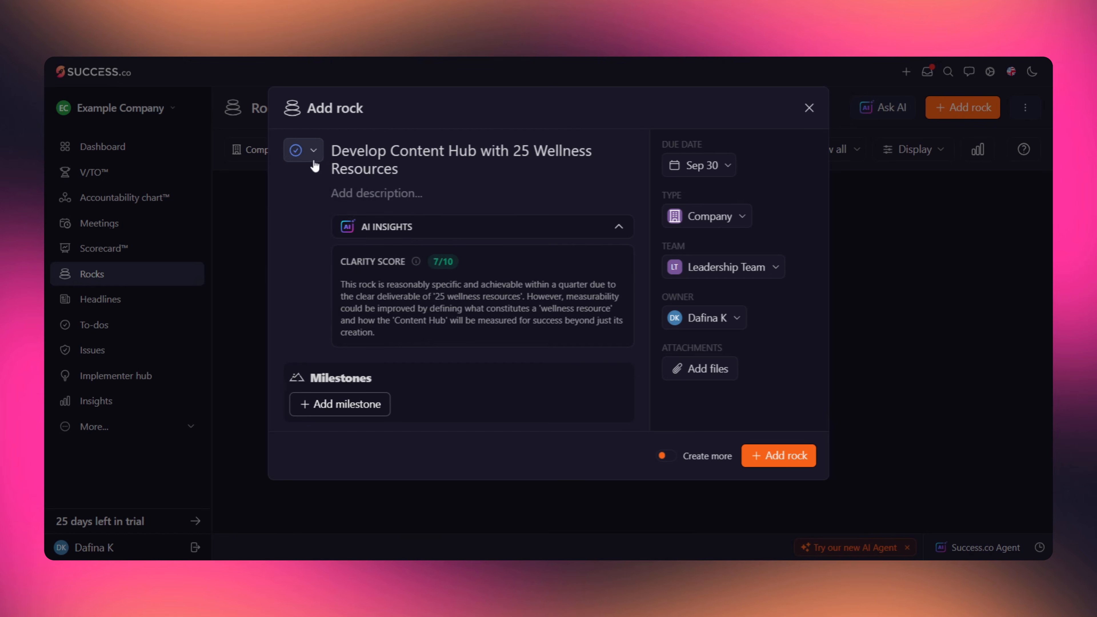
Step: Add two milestones to the rock: "Research and outline 25 wellness topics" and "Write and edit all 25 resource articles"
click(362, 407)
text(Research and outline 25 wellness topics)
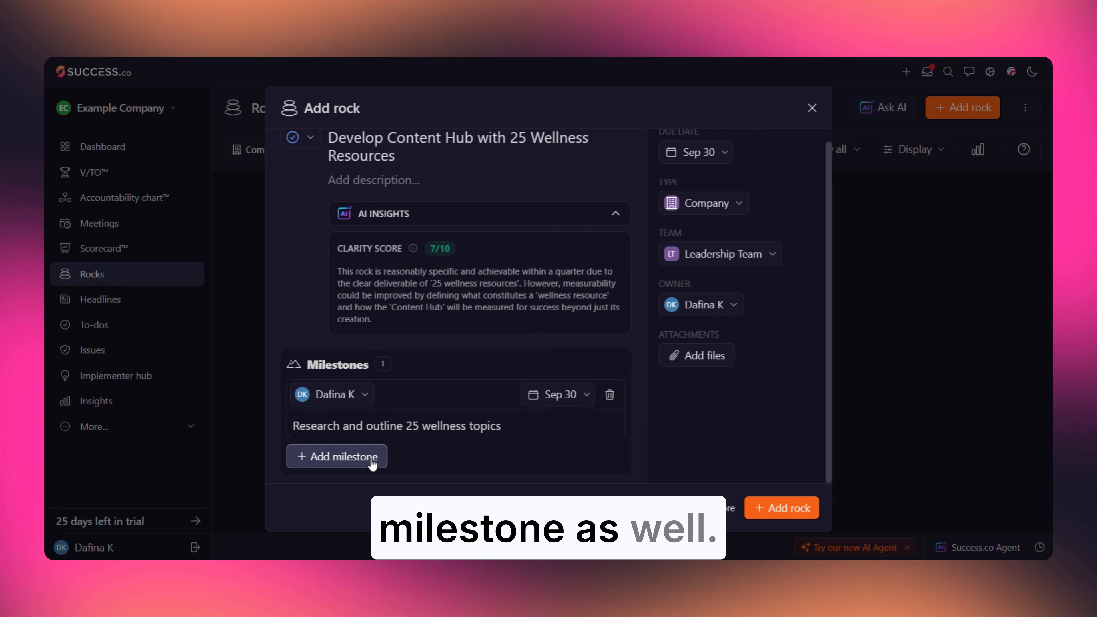
click(308, 469)
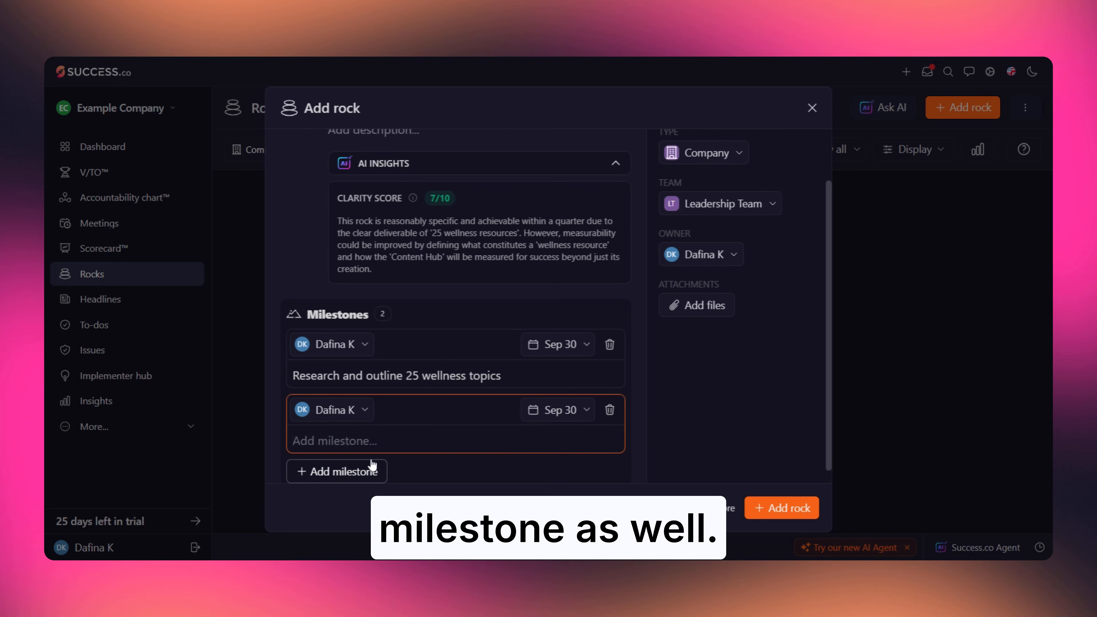
text(Write and edit all 25 resource articles)
scroll(626, 421, up, 3)
Step: Review the due date choices and the type options for the rock without changing either
click(687, 166)
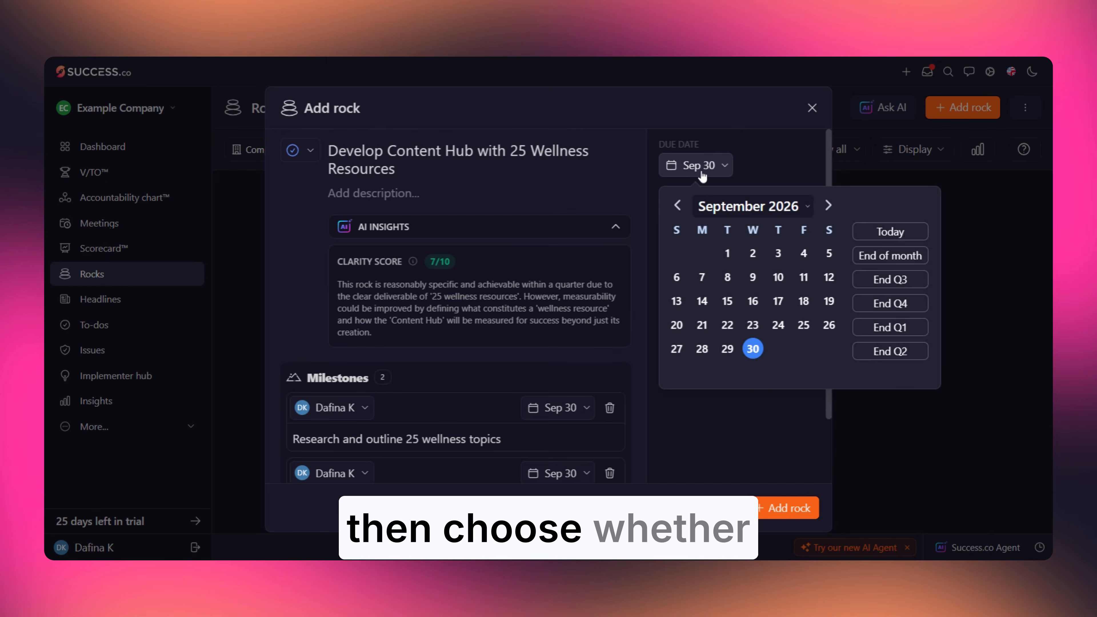
click(700, 167)
click(704, 216)
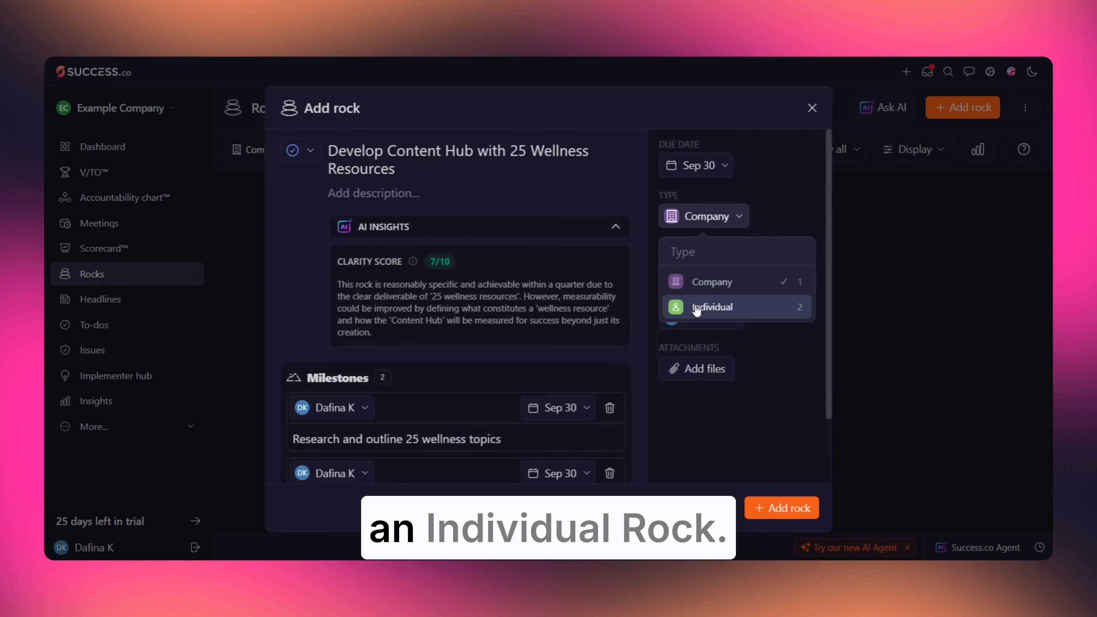
click(692, 226)
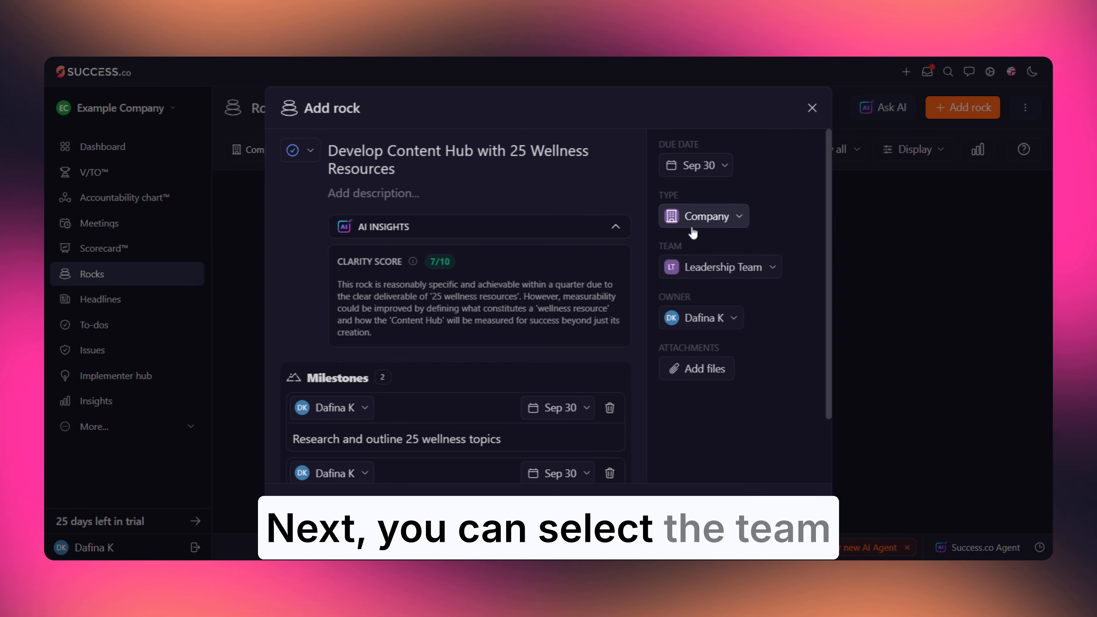
Step: Allow multiple teams for the rock, select Marketing Team as an additional team and deselect it again
click(689, 269)
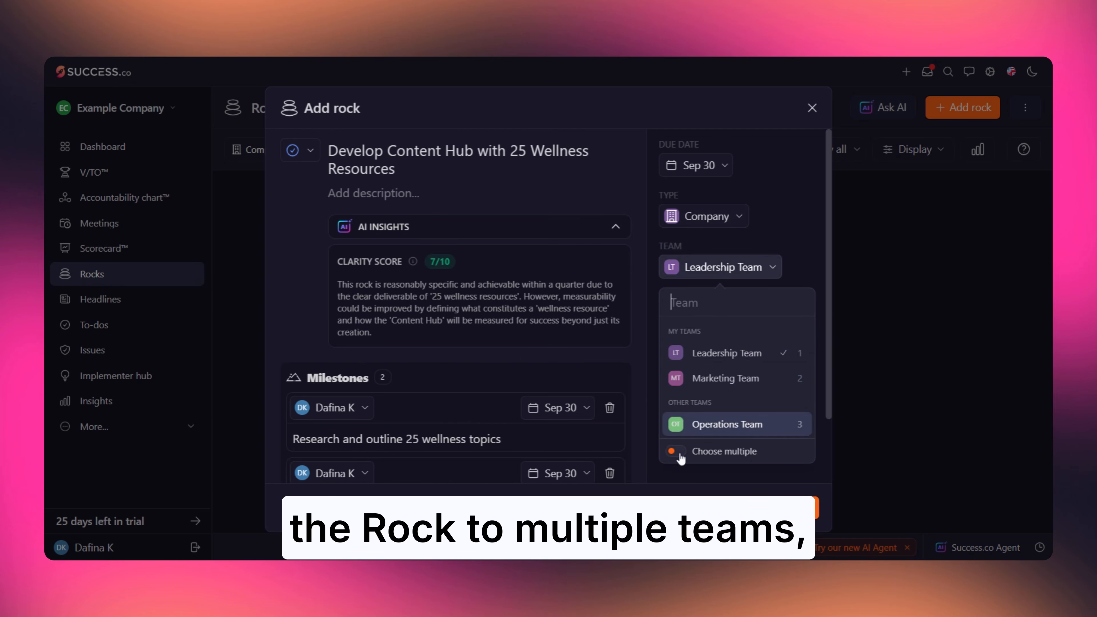
click(675, 452)
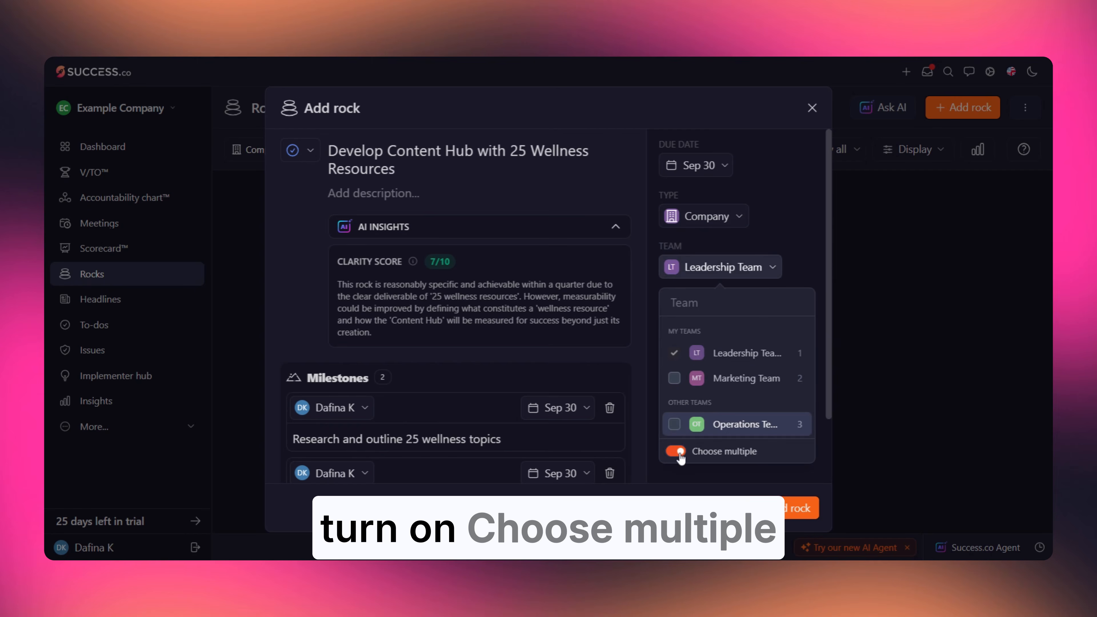
click(674, 379)
click(675, 378)
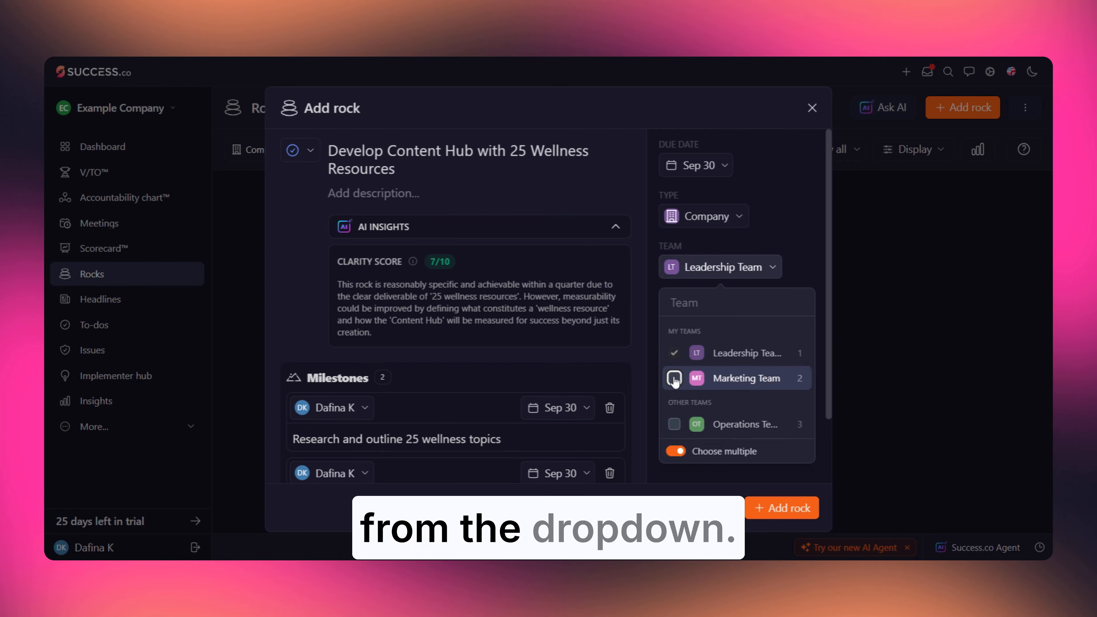
click(690, 274)
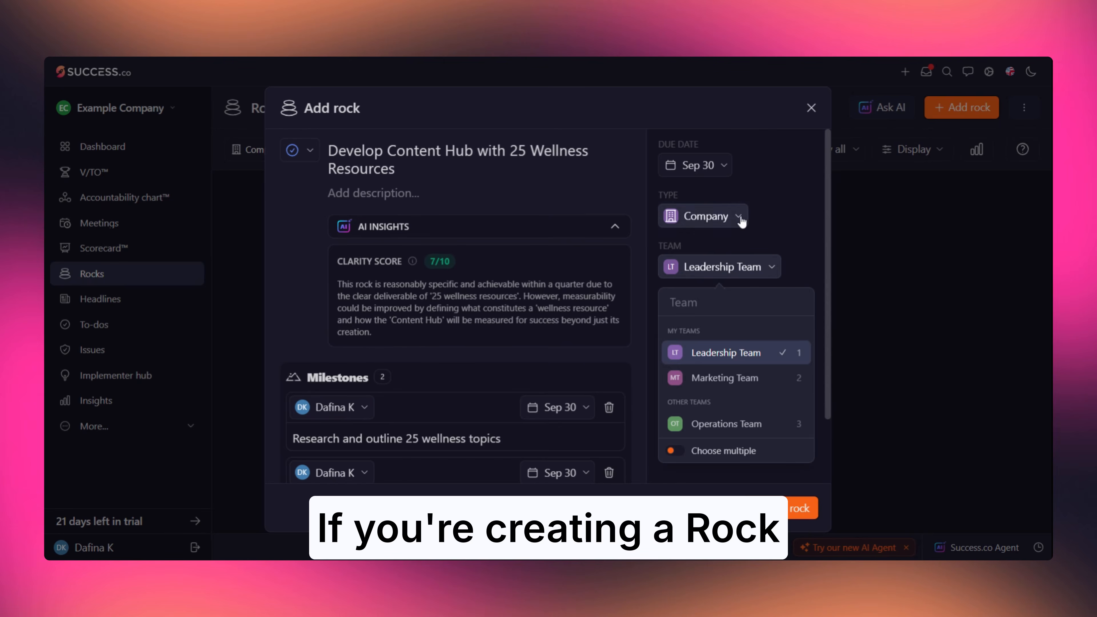
Step: Check the rock's type options under Leadership Team, switch the team to Marketing Team and check its Department type option
click(742, 220)
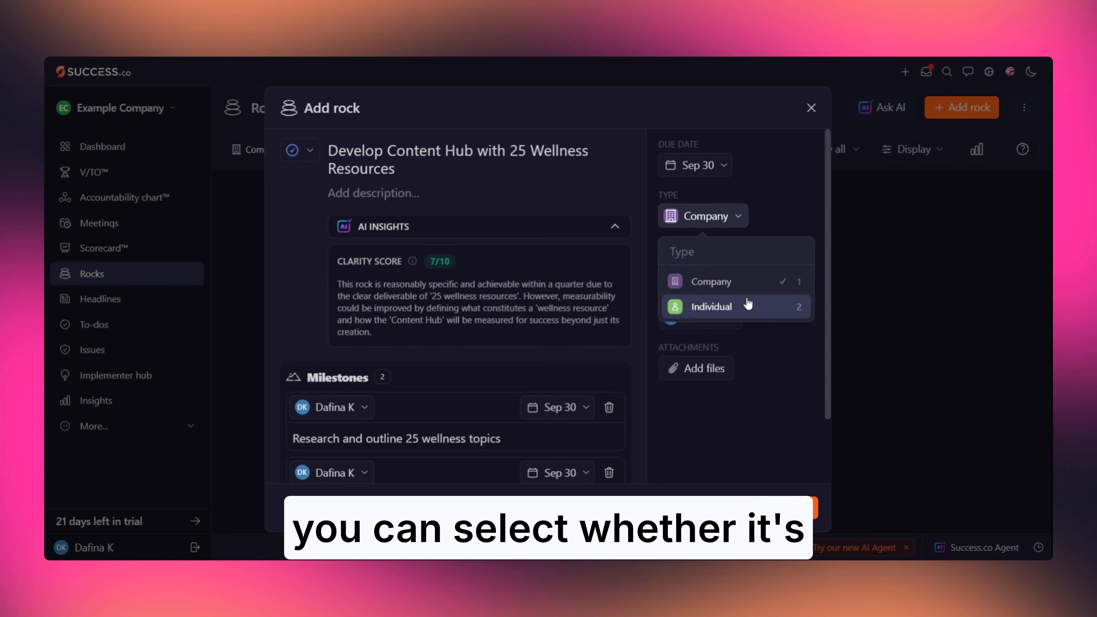
click(747, 282)
click(762, 275)
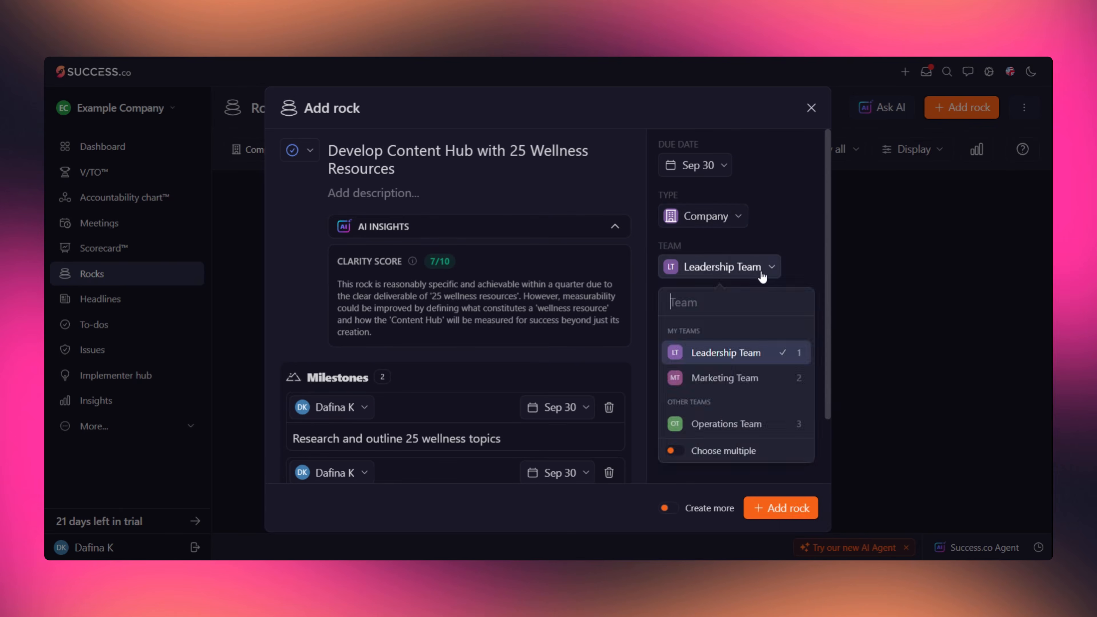
click(734, 378)
click(734, 217)
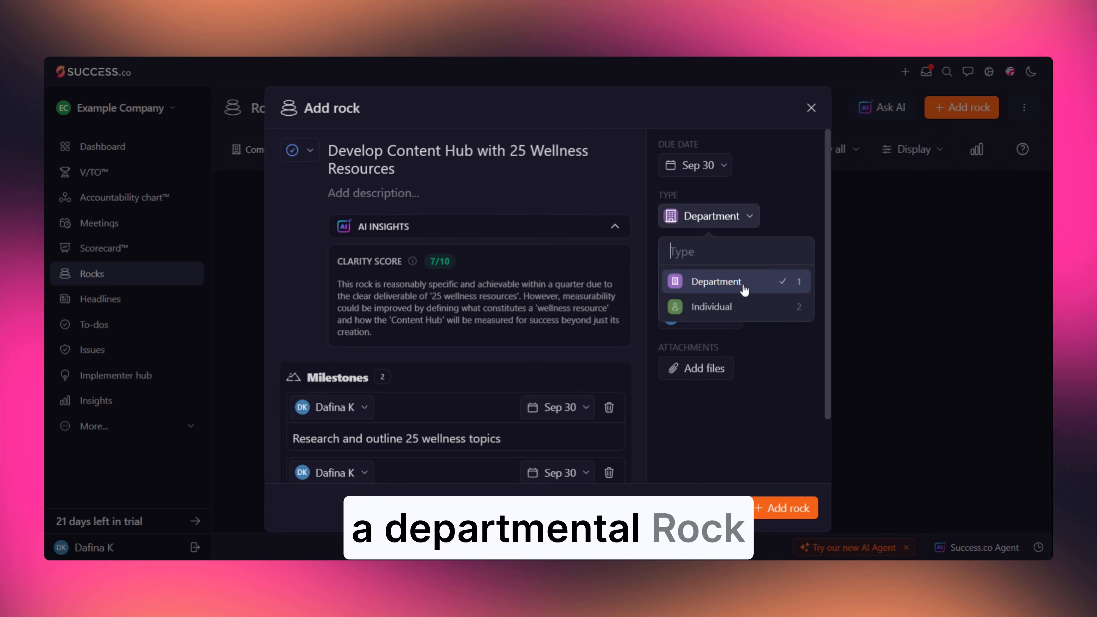
click(751, 220)
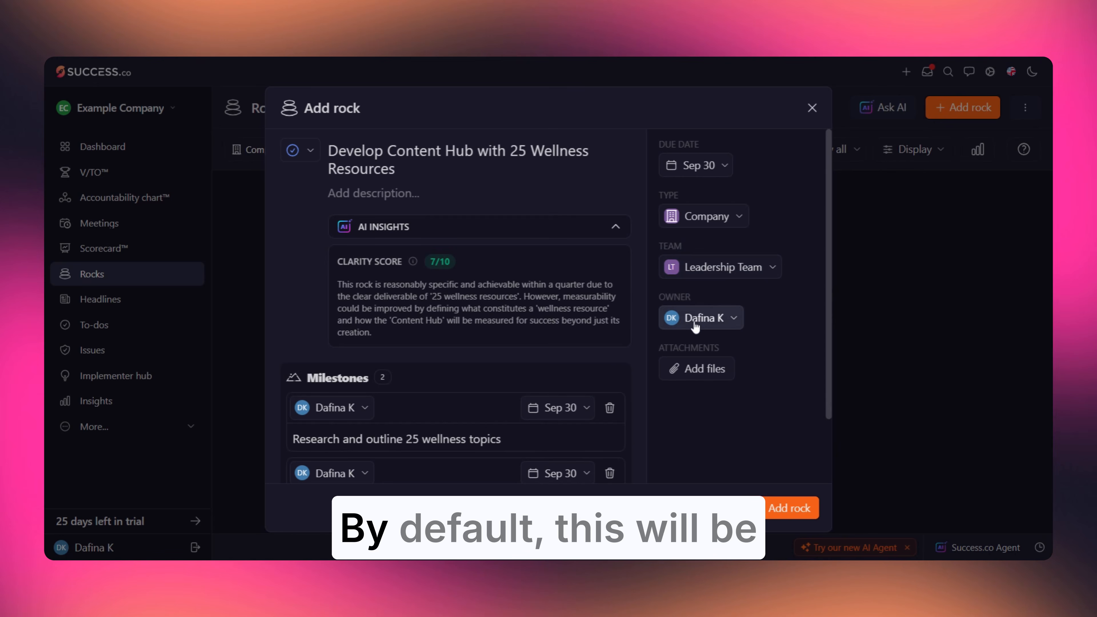
Step: Check who can be chosen as the rock's owner, keep the default owner and save the rock
click(696, 322)
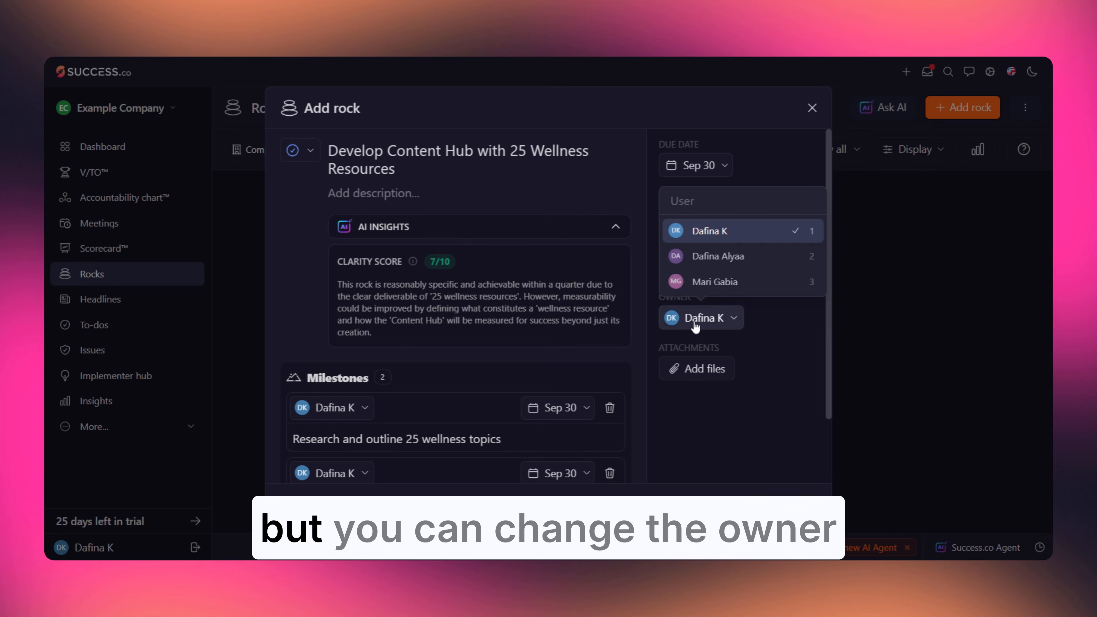
click(696, 324)
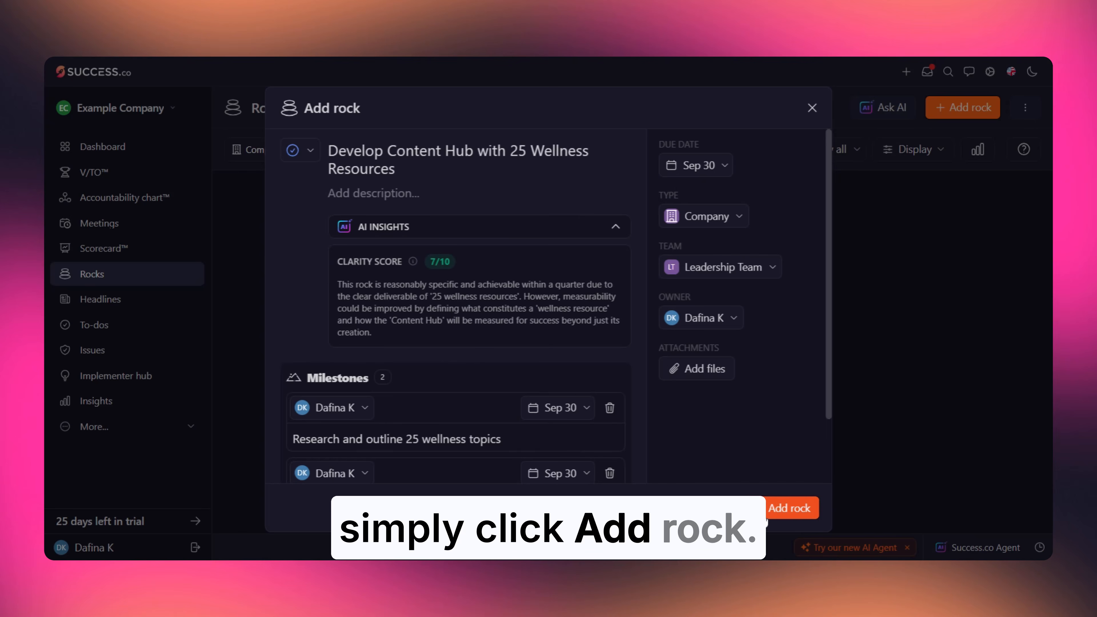
click(771, 515)
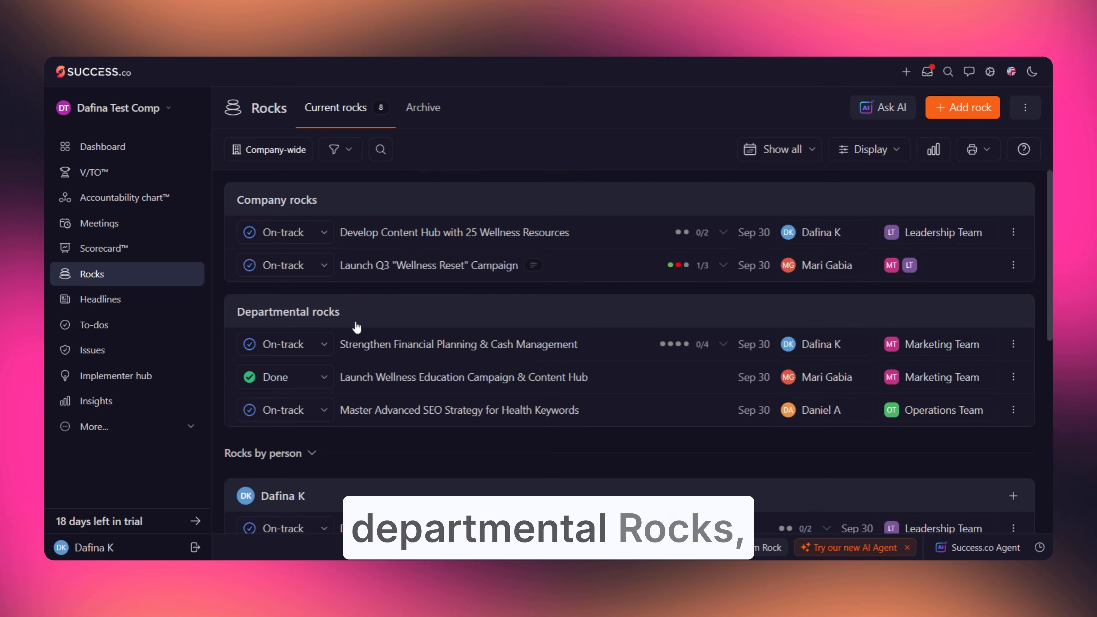
Step: Look through the company, departmental and per-person rocks, and check which teams the list can be filtered by
scroll(521, 450, down, 3)
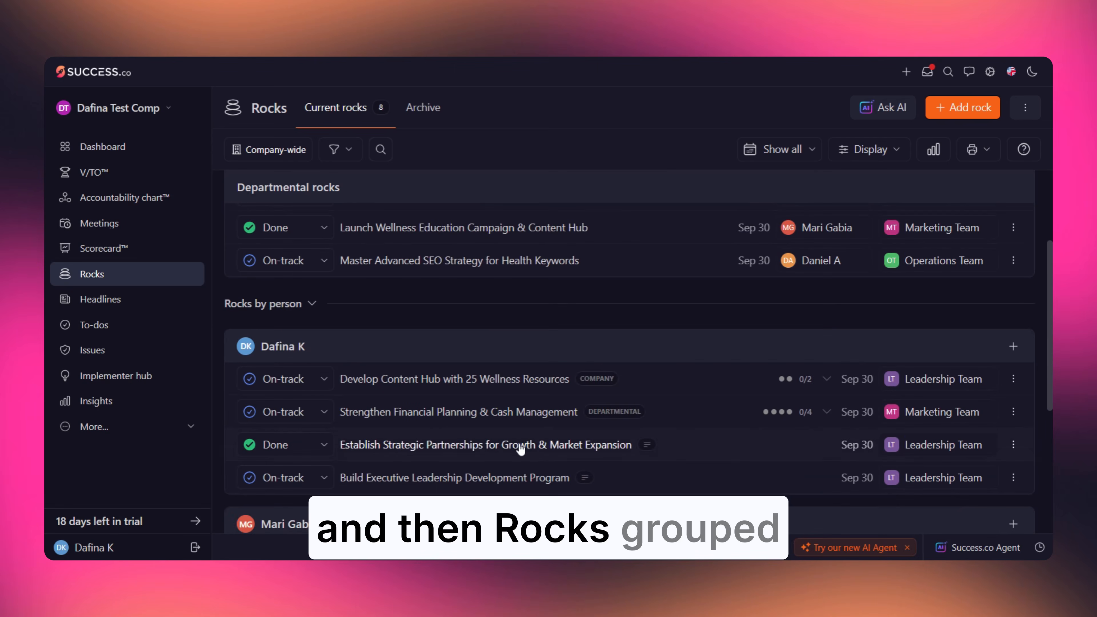
scroll(307, 374, down, 3)
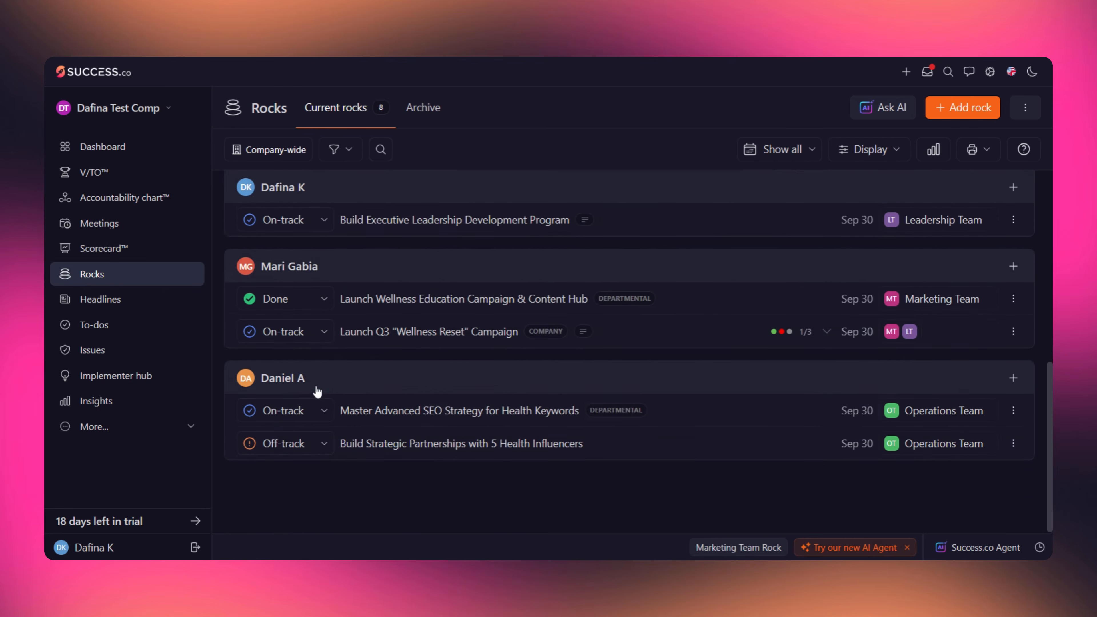
scroll(318, 392, up, 8)
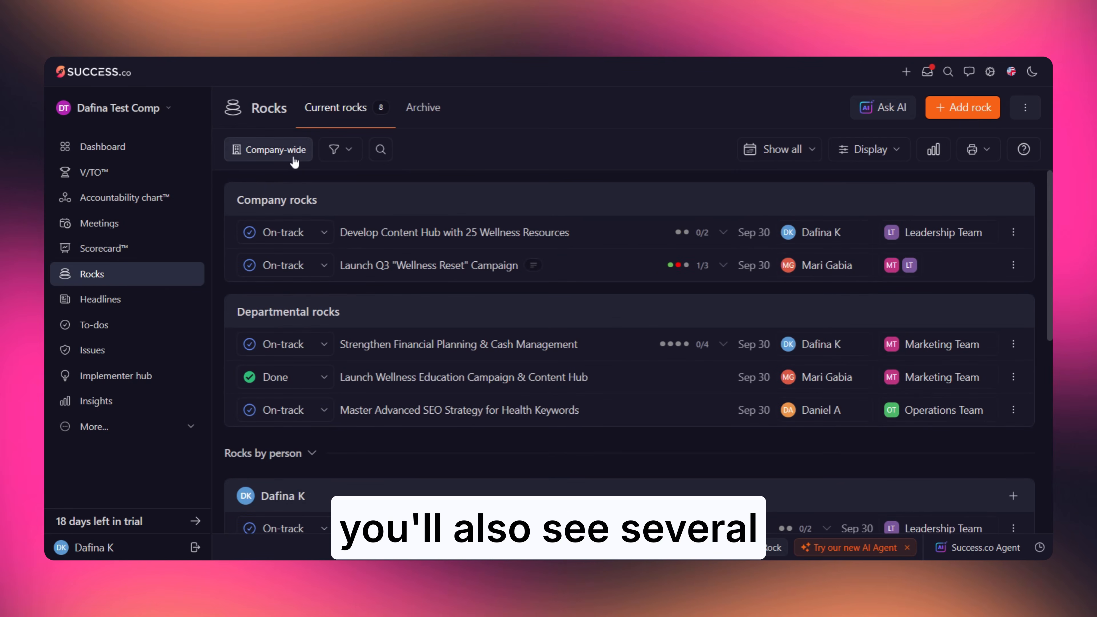
click(293, 161)
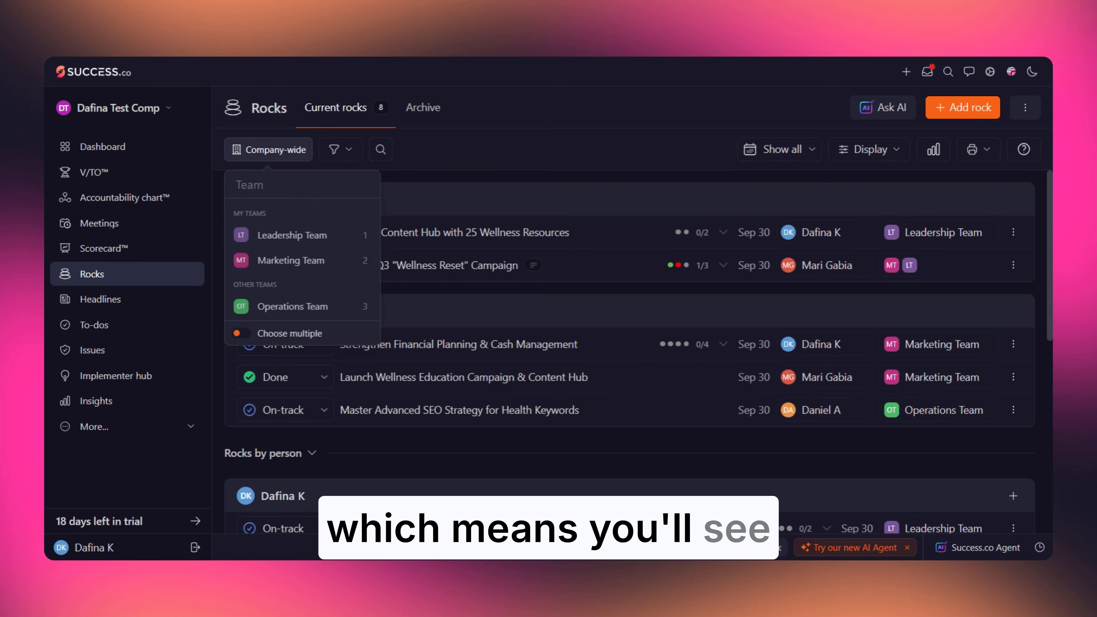
click(804, 317)
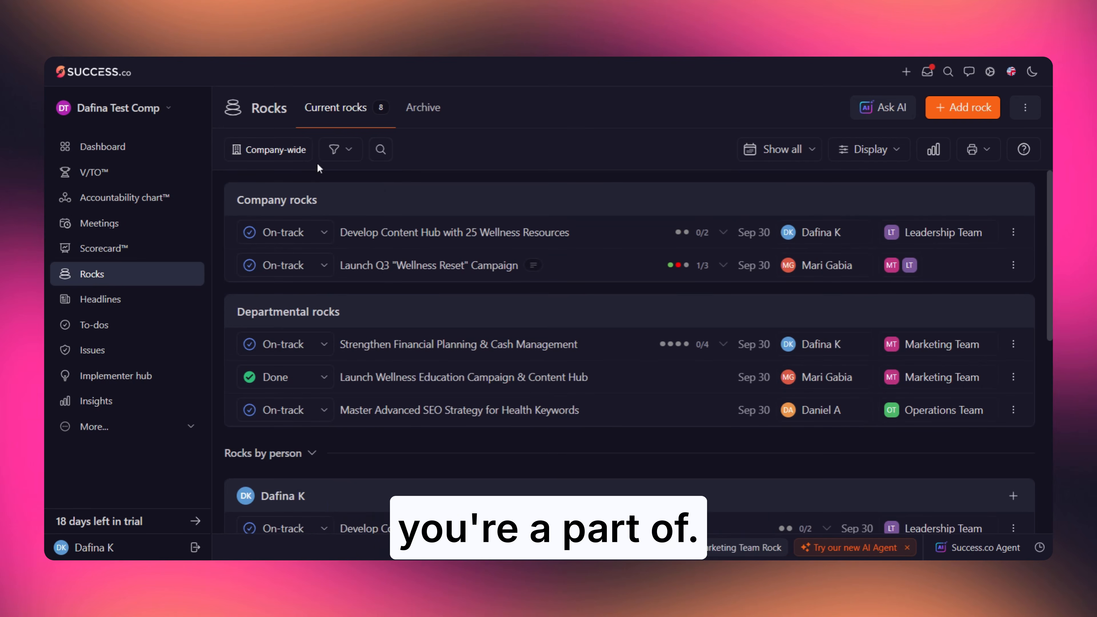
Step: Filter the rocks list to the Marketing Team and look through its rocks
click(272, 151)
click(298, 261)
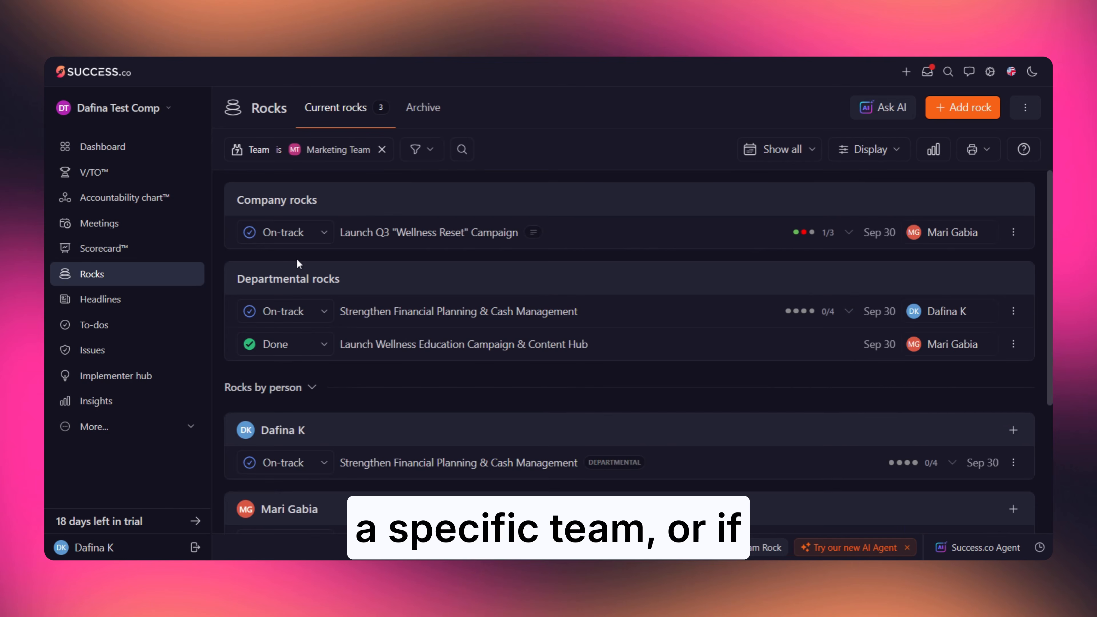
scroll(298, 264, down, 5)
scroll(298, 264, up, 5)
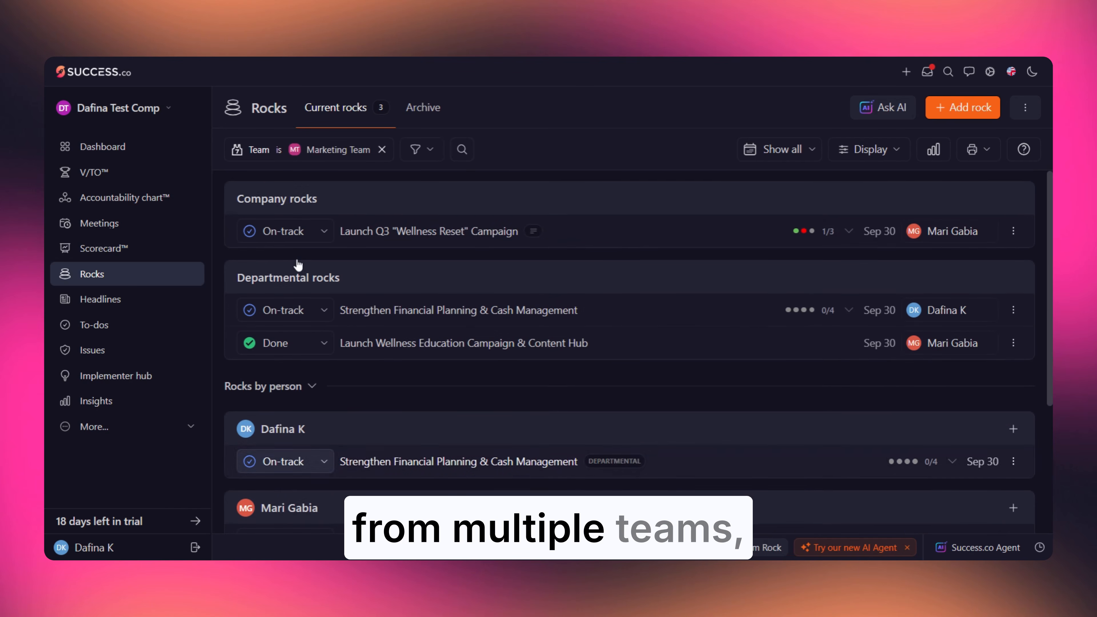
Step: Extend the team filter to multiple teams by including Operations Team, then clear the team filter
click(302, 152)
click(305, 330)
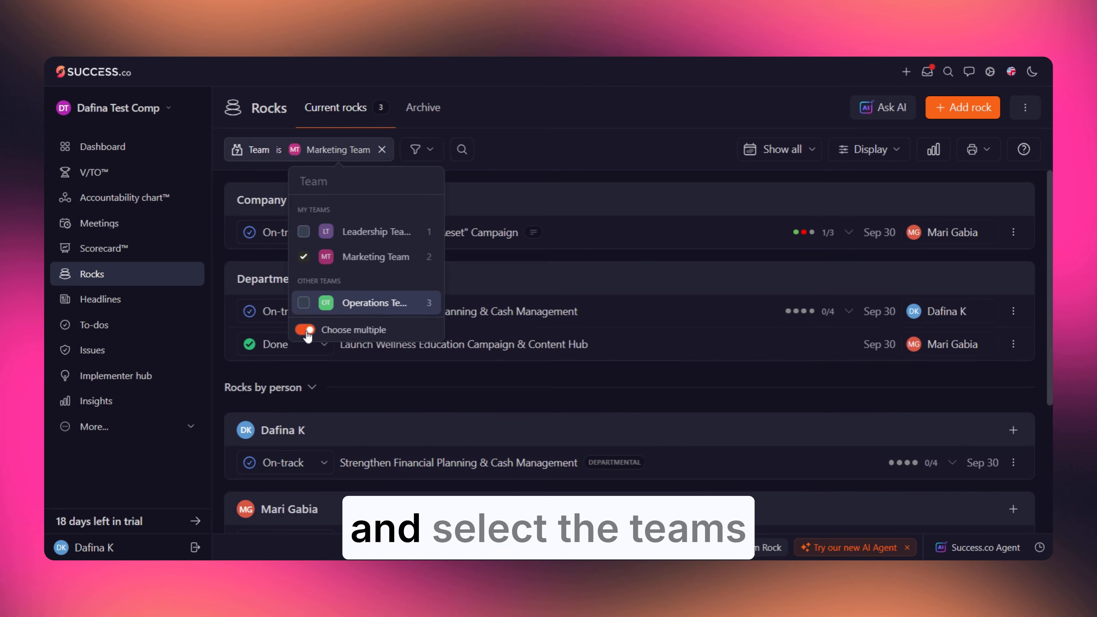
click(304, 303)
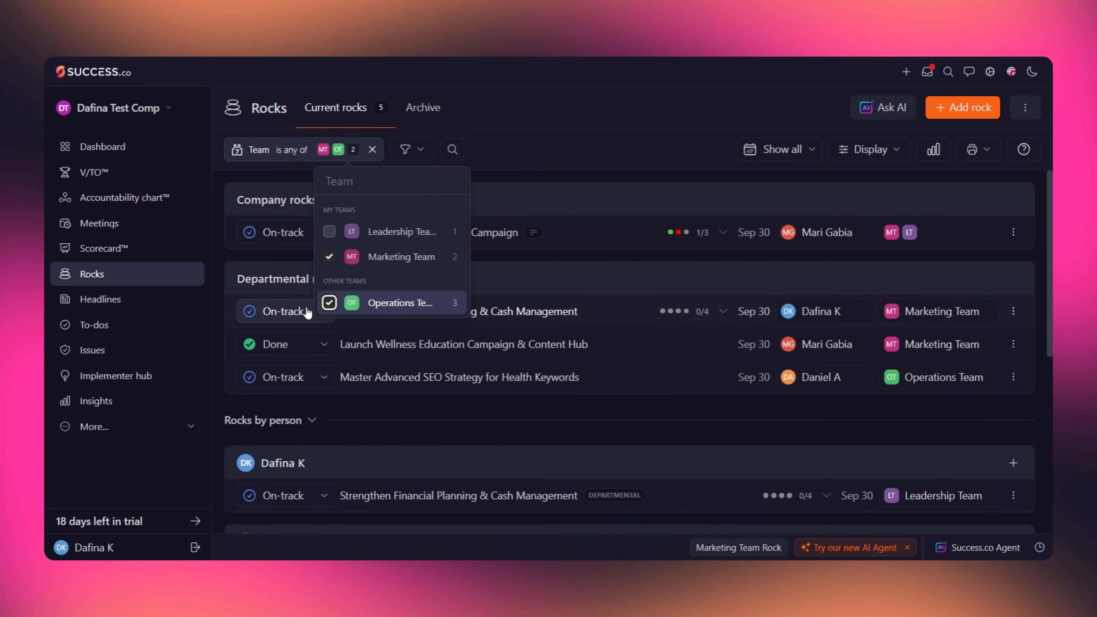
click(376, 151)
Step: Filter the rocks by the Off-track status and remove that filter again
click(337, 157)
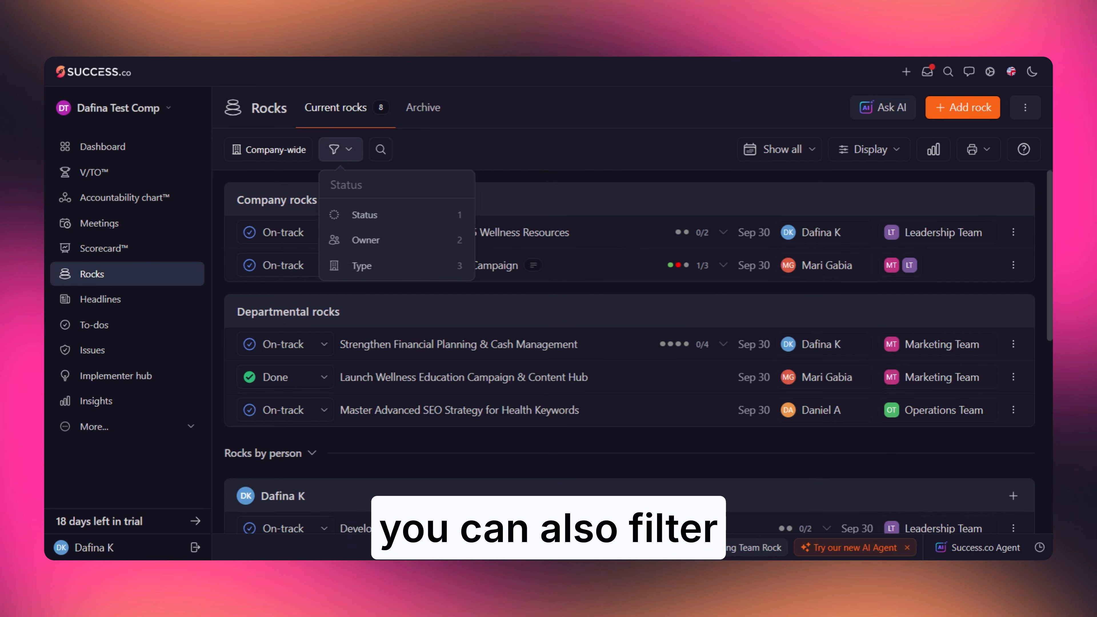
click(384, 219)
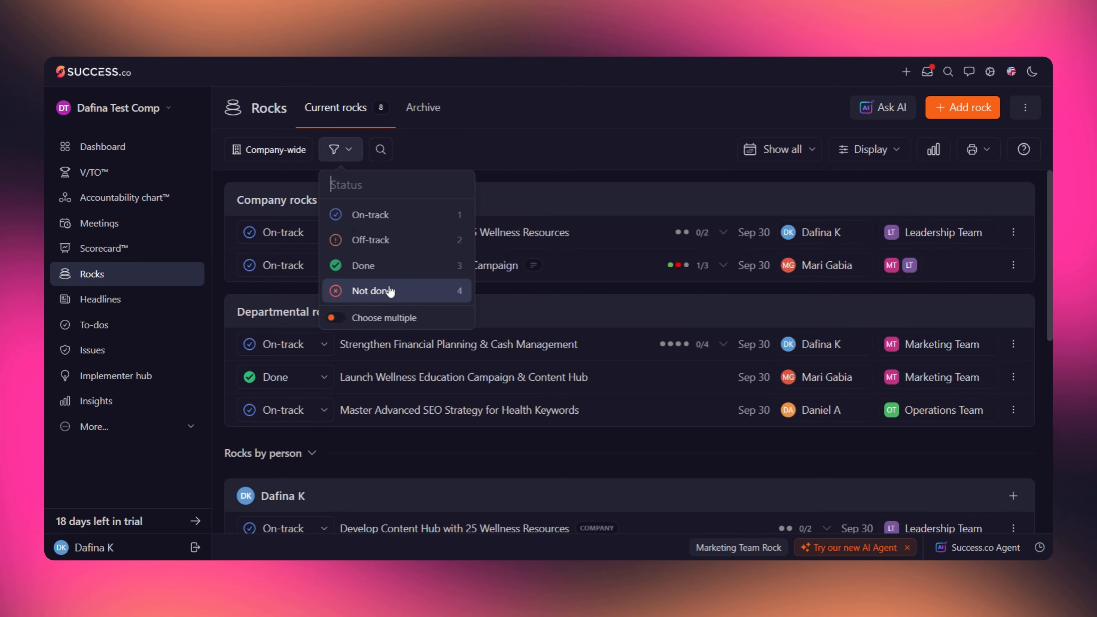
click(385, 241)
click(456, 150)
Step: Filter the rocks by one specific owner and remove the owner filter again
click(352, 151)
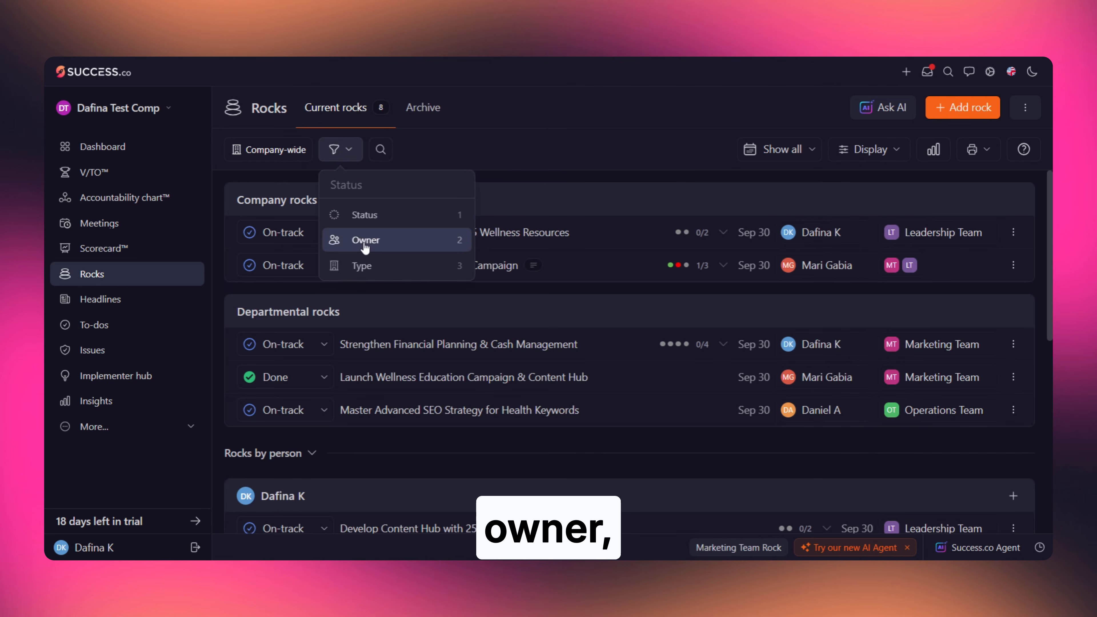
click(365, 241)
click(370, 342)
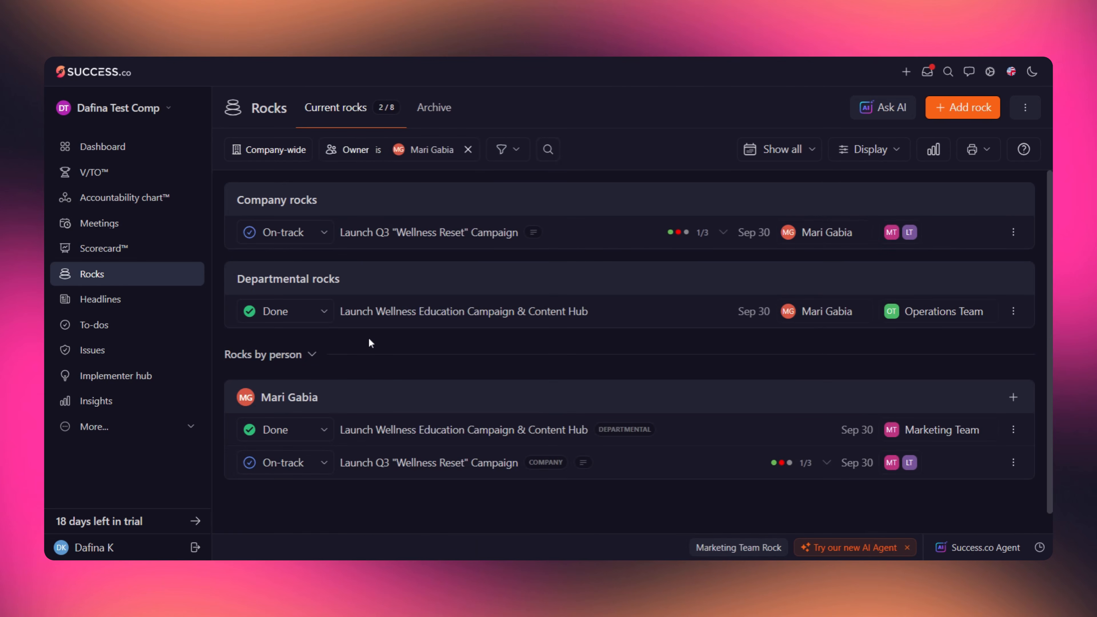
click(468, 150)
Step: Filter the rocks by the Company type, then change the type filter to Individual
click(336, 149)
click(365, 262)
click(368, 216)
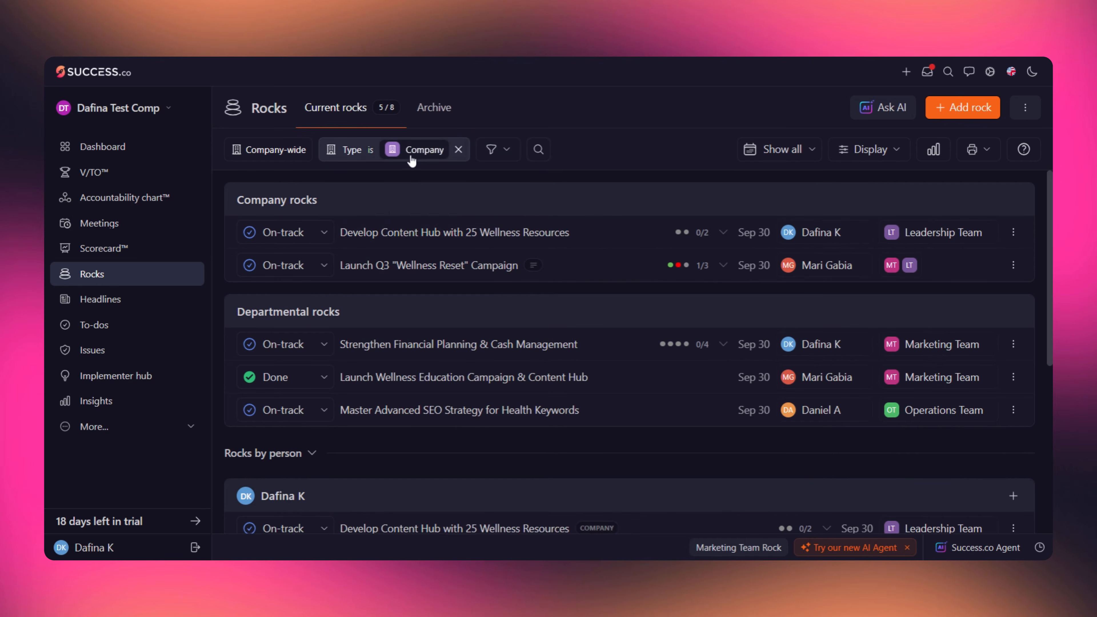
click(412, 160)
click(415, 236)
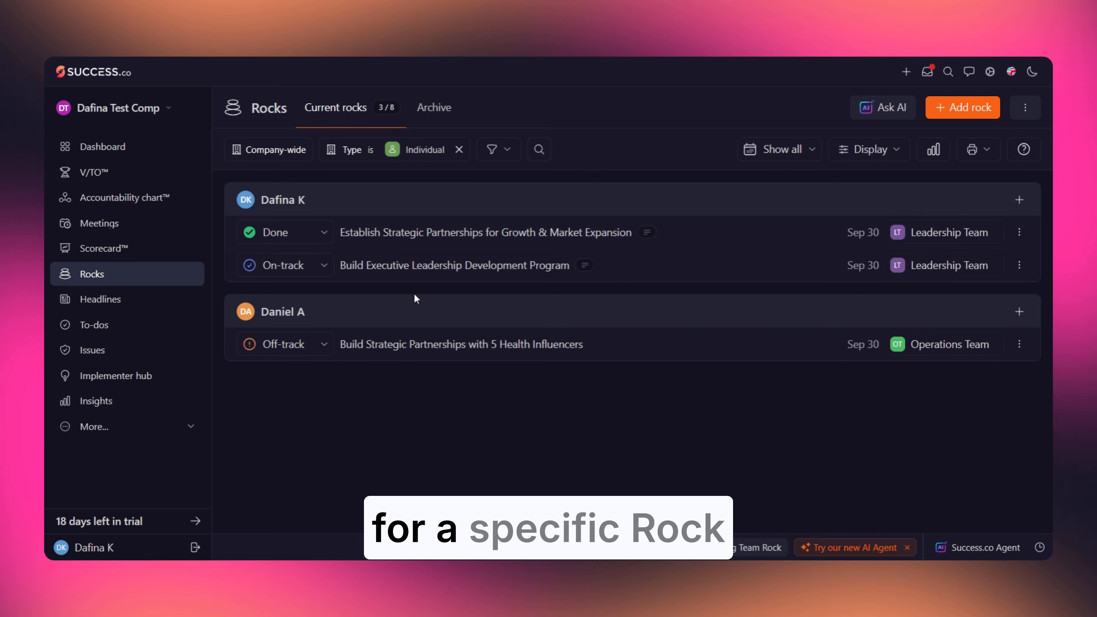
Step: Remove the Individual type filter and search the rocks list for "content"
click(460, 150)
text(content)
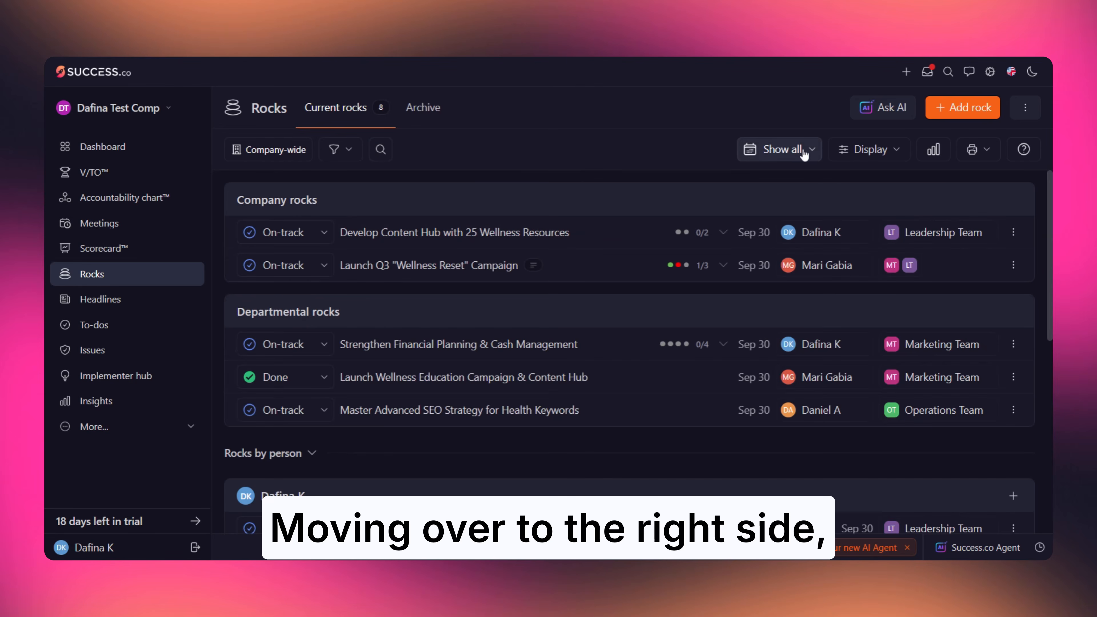
Step: Check the available date ranges for the rocks list, and set Done & Not done rocks to Hide in the display options
click(804, 154)
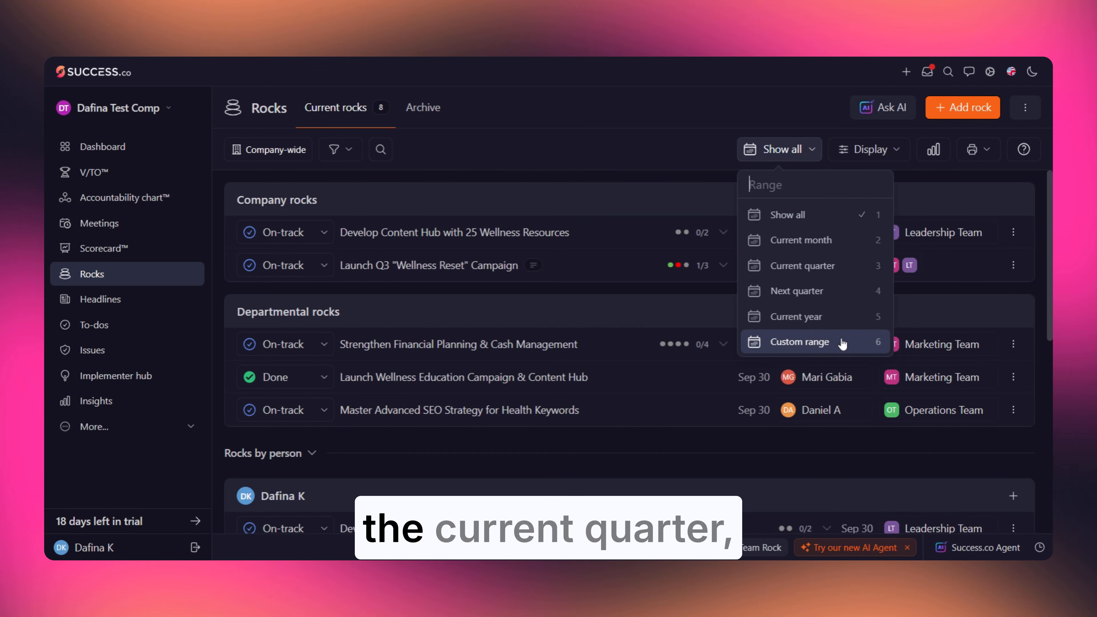
click(820, 154)
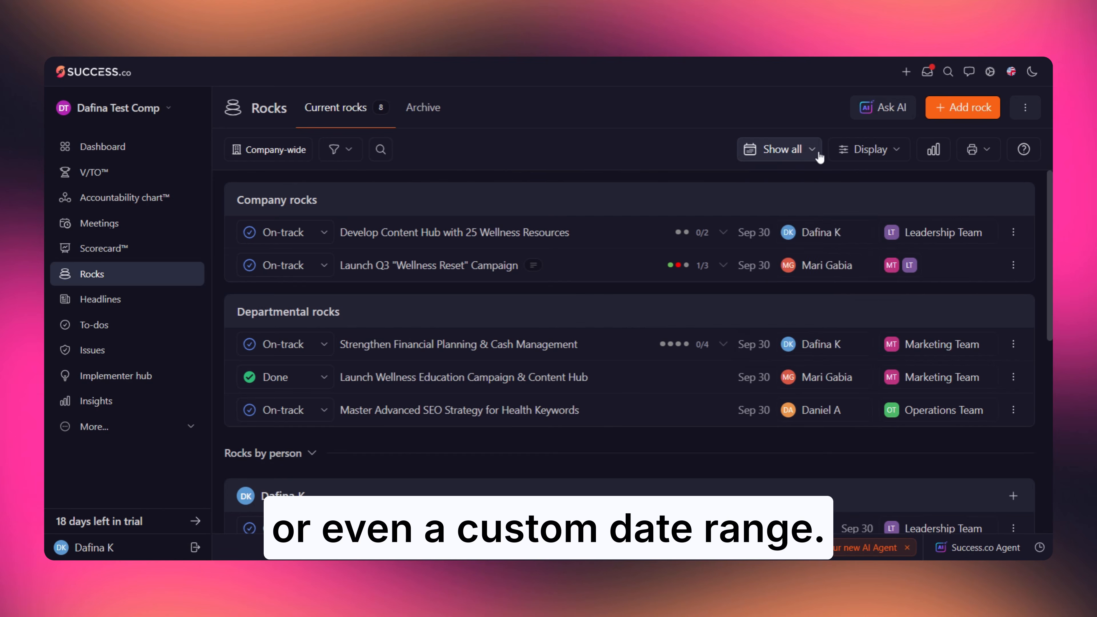
click(899, 154)
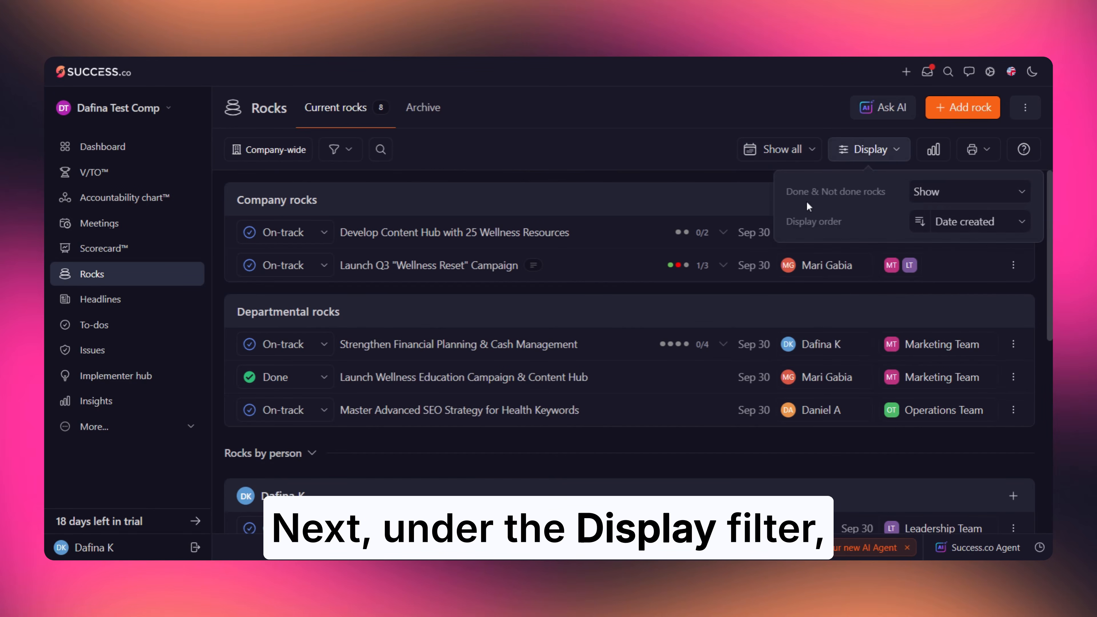
click(957, 200)
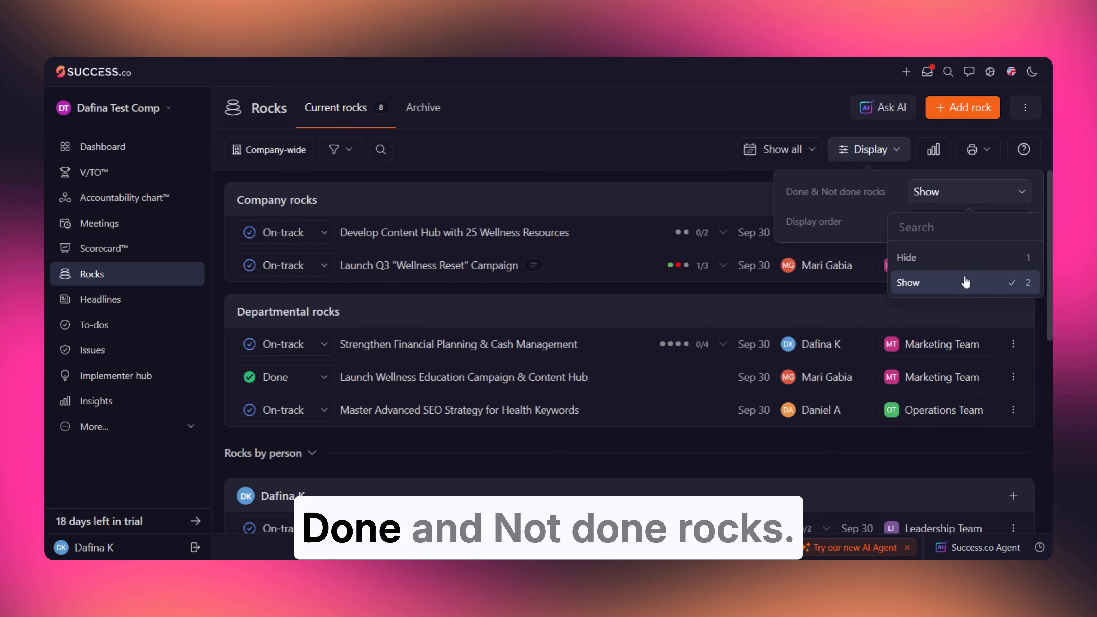
click(941, 259)
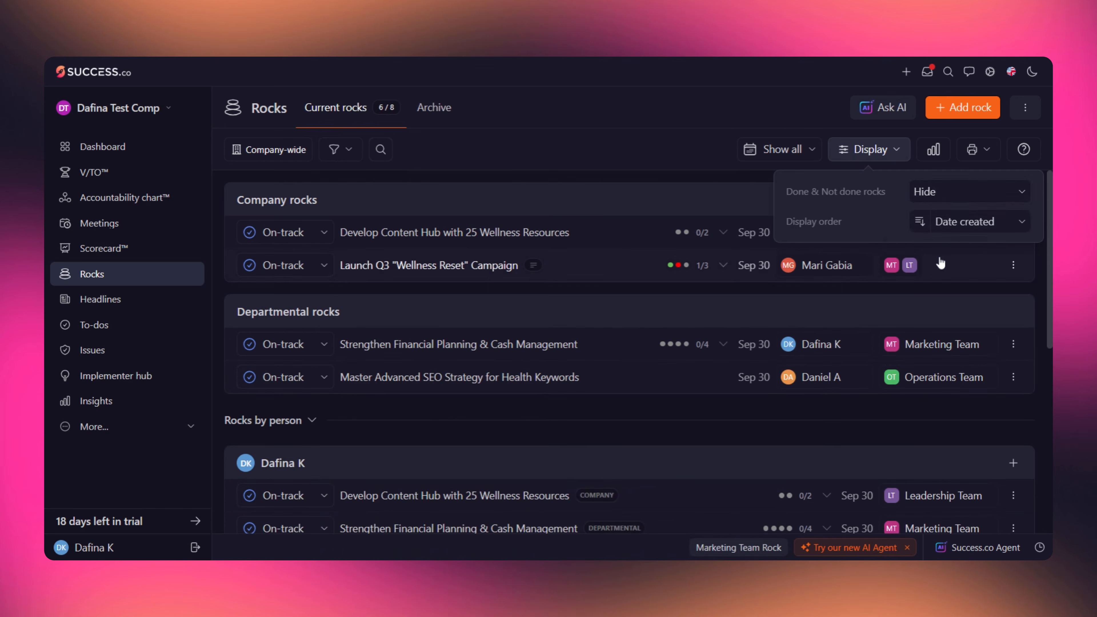
Step: Try the rocks display order by Title, by People and by Date created
click(946, 223)
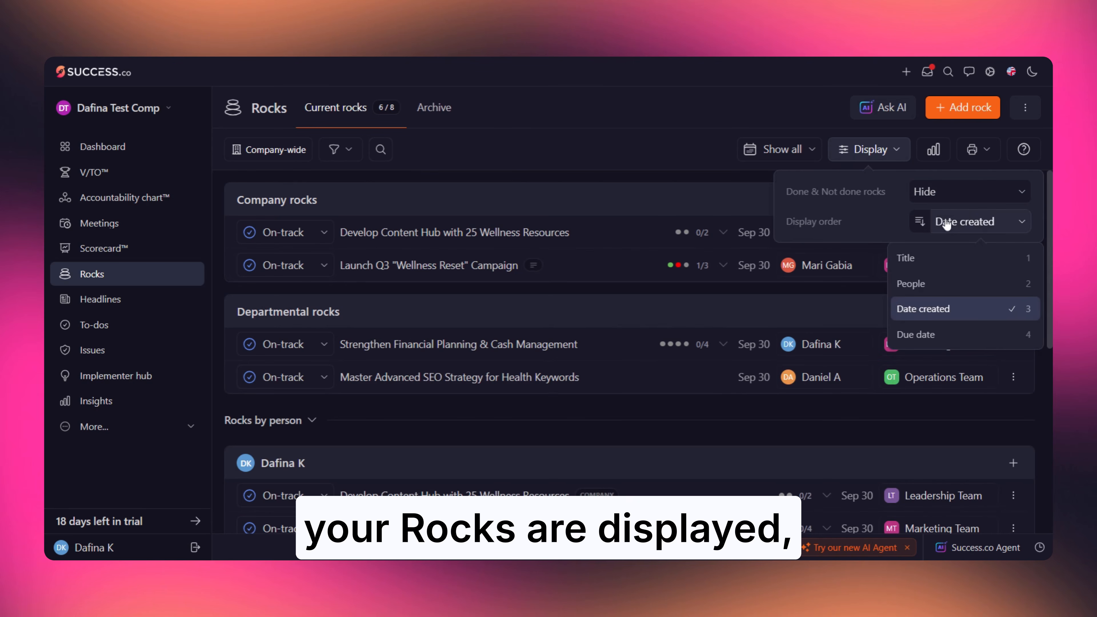
click(909, 258)
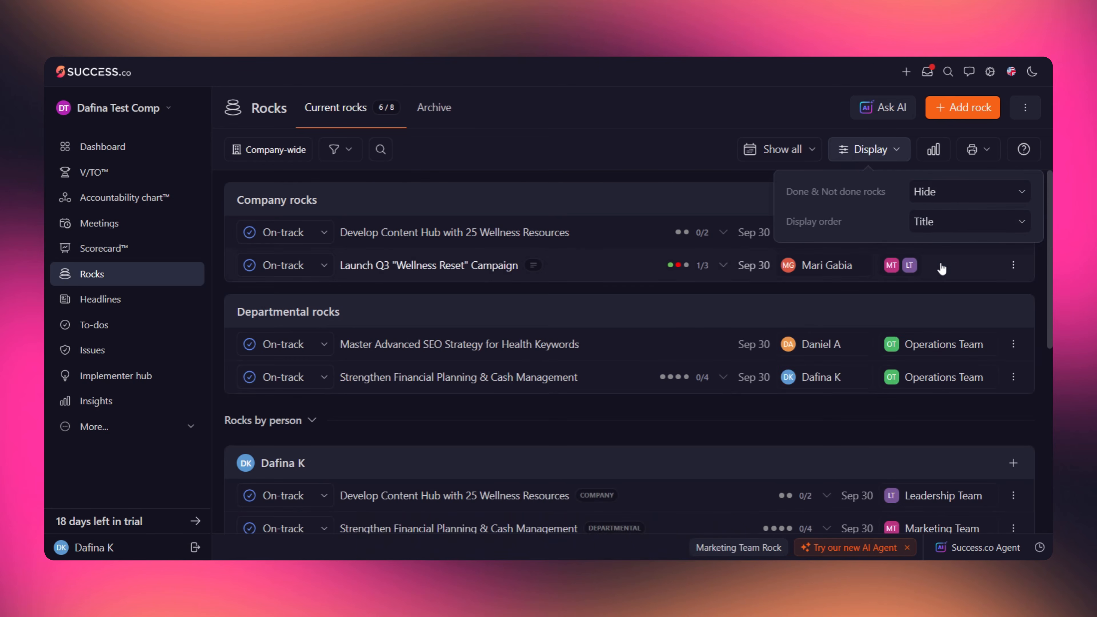
click(946, 223)
click(947, 285)
click(946, 223)
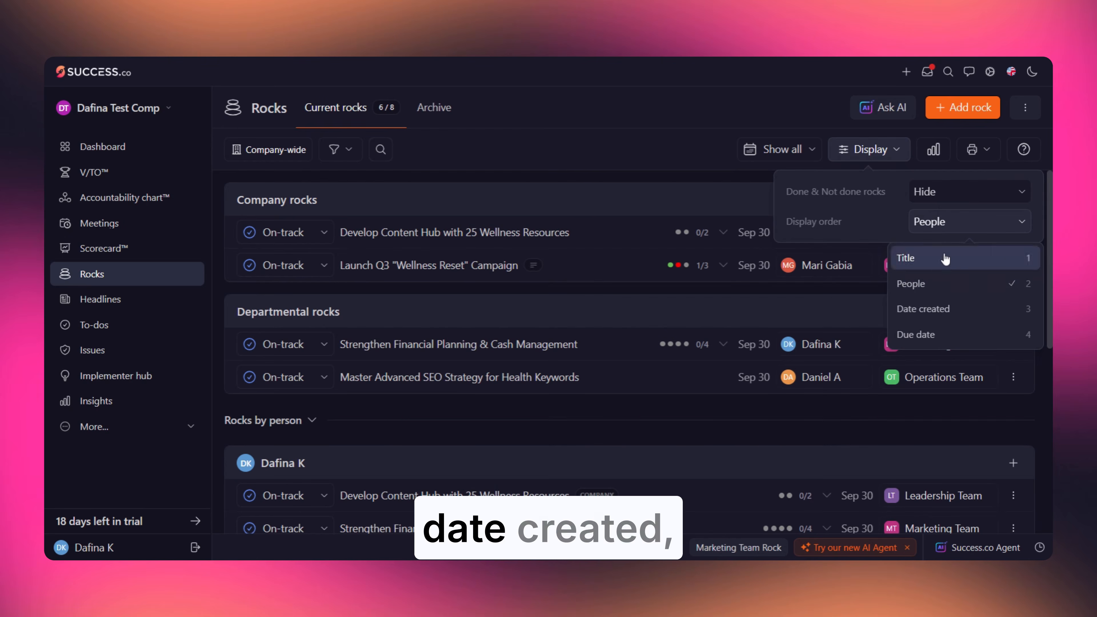
click(945, 308)
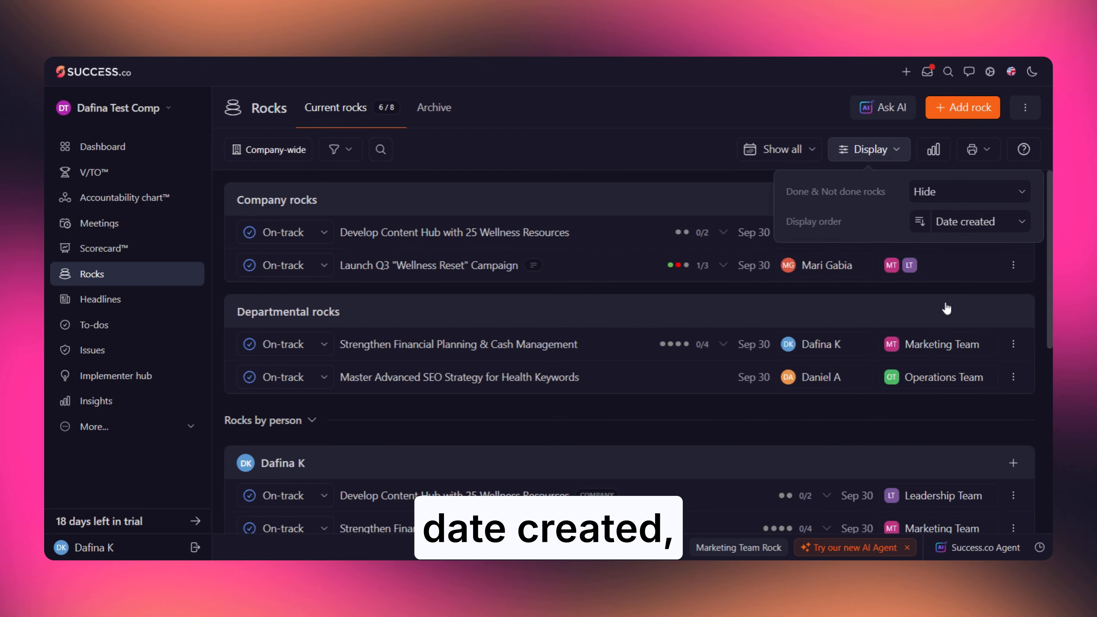
Step: Reverse the date-created sort direction and change the rocks display order to Due date
click(920, 222)
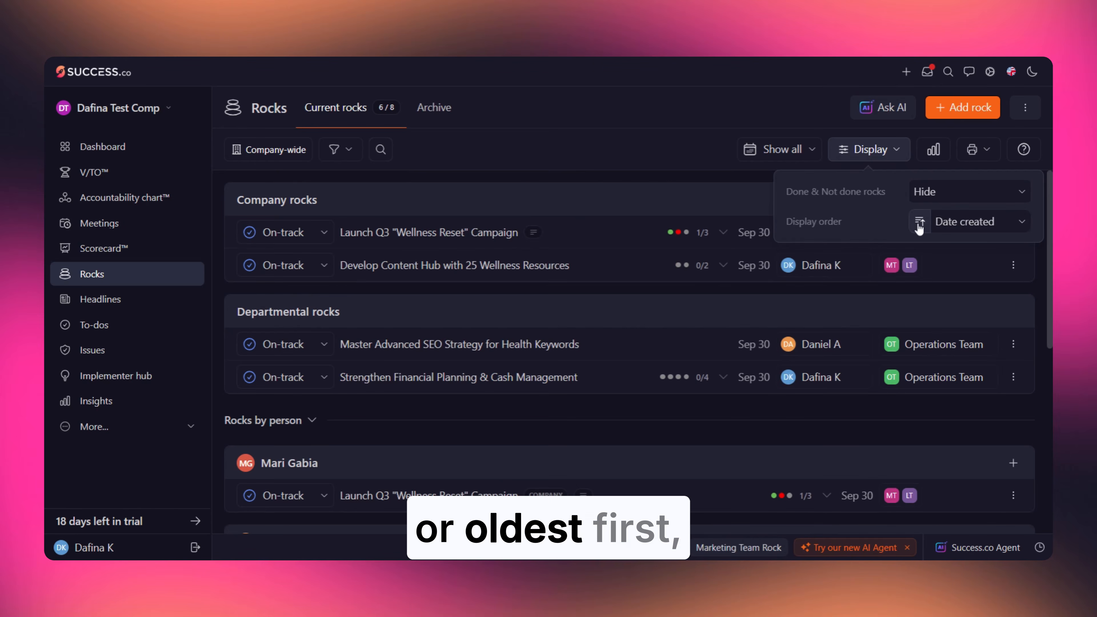
click(942, 222)
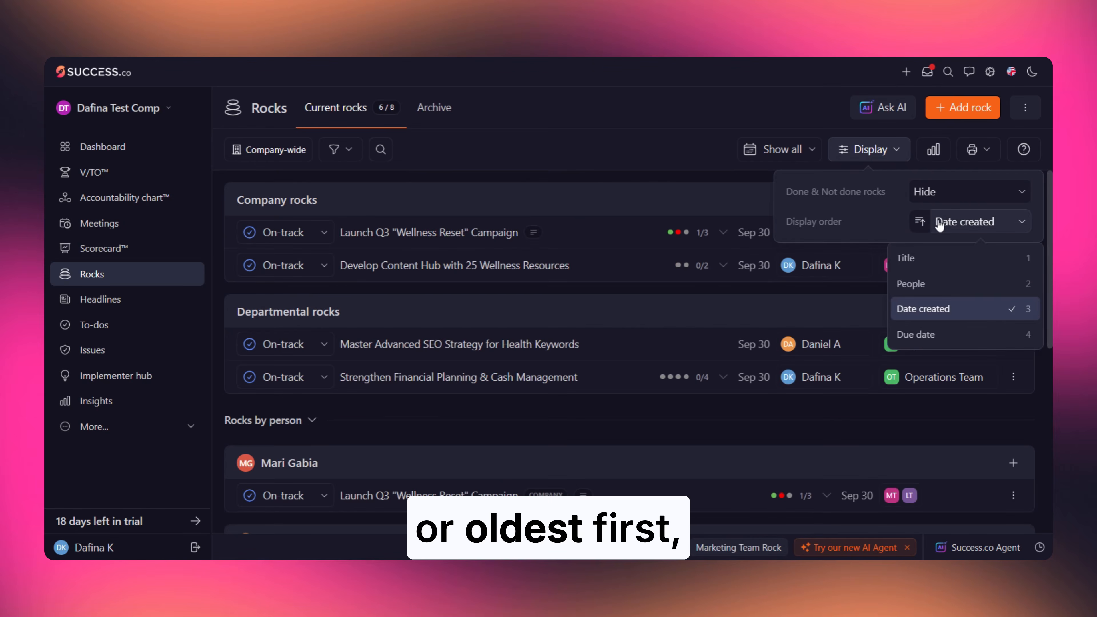
click(932, 335)
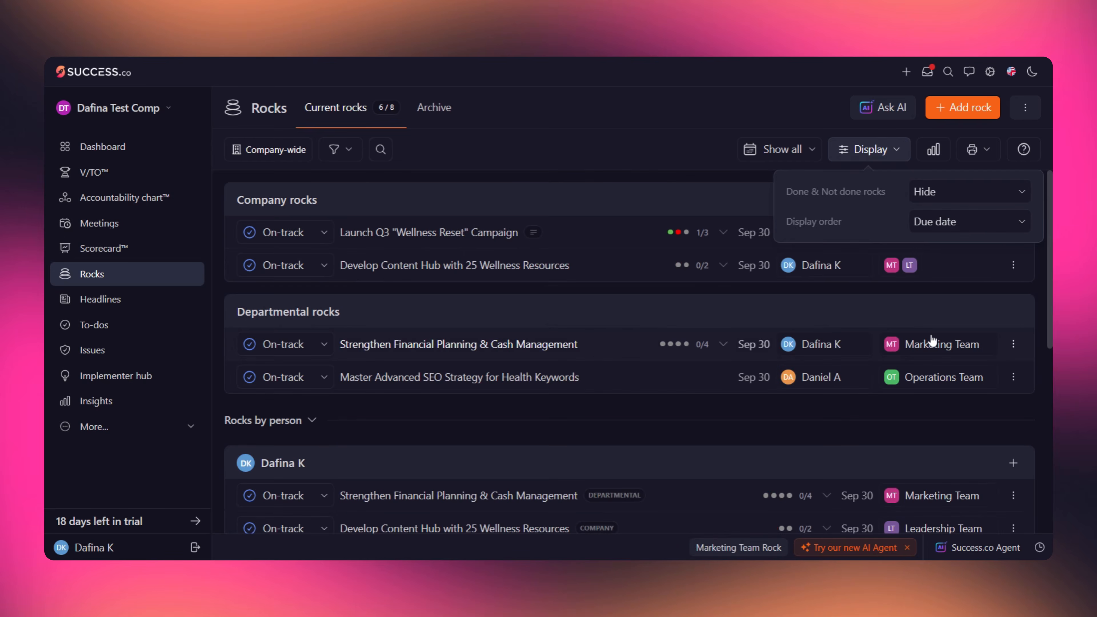
Step: Show the rock completion rate to check progress toward the goal, and hide it again
click(934, 150)
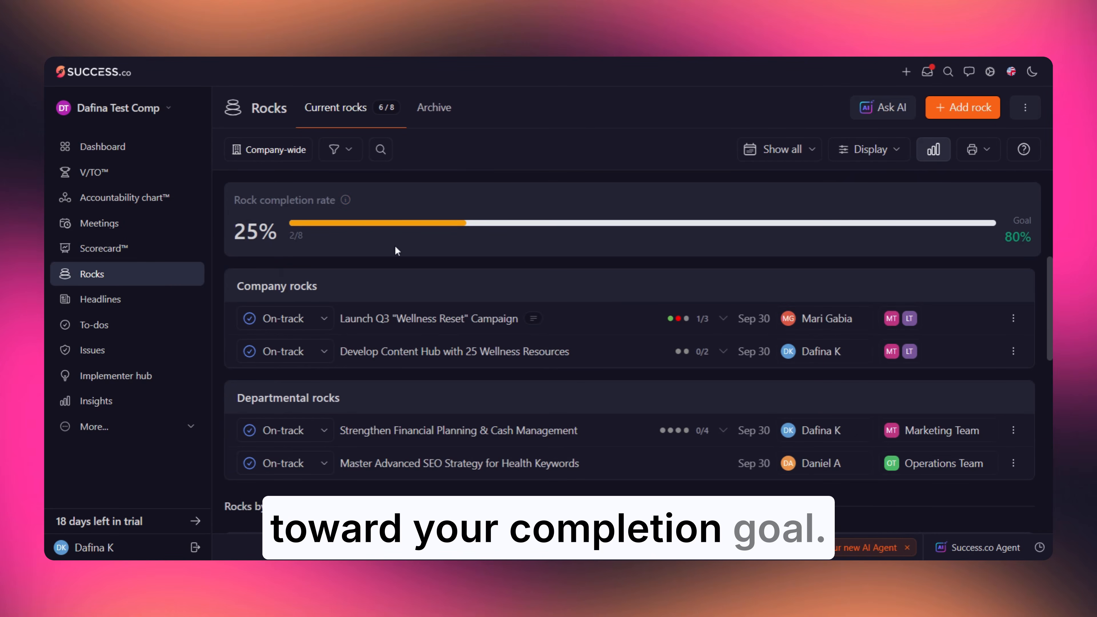
click(933, 151)
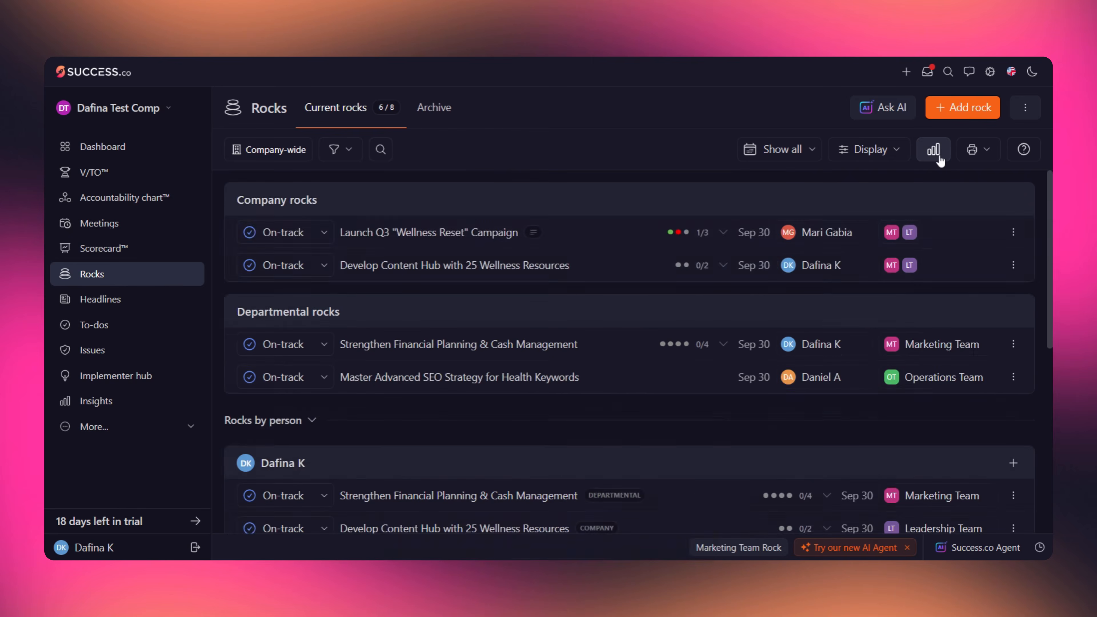
Step: Open a portrait PDF print preview of the rocks with milestones and look through its contents
click(996, 151)
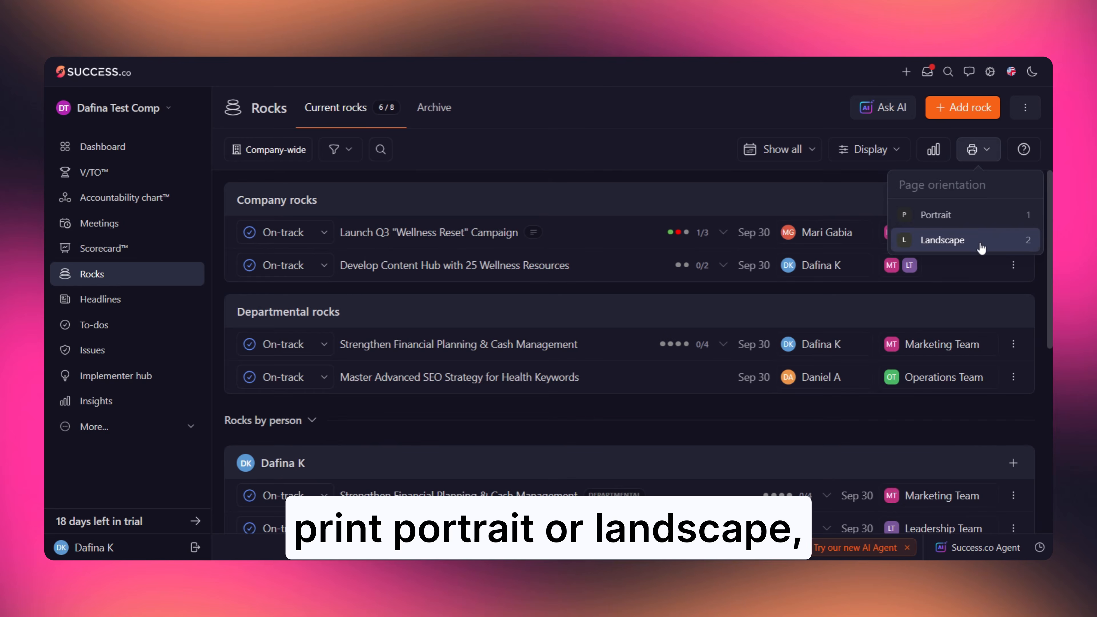
click(978, 216)
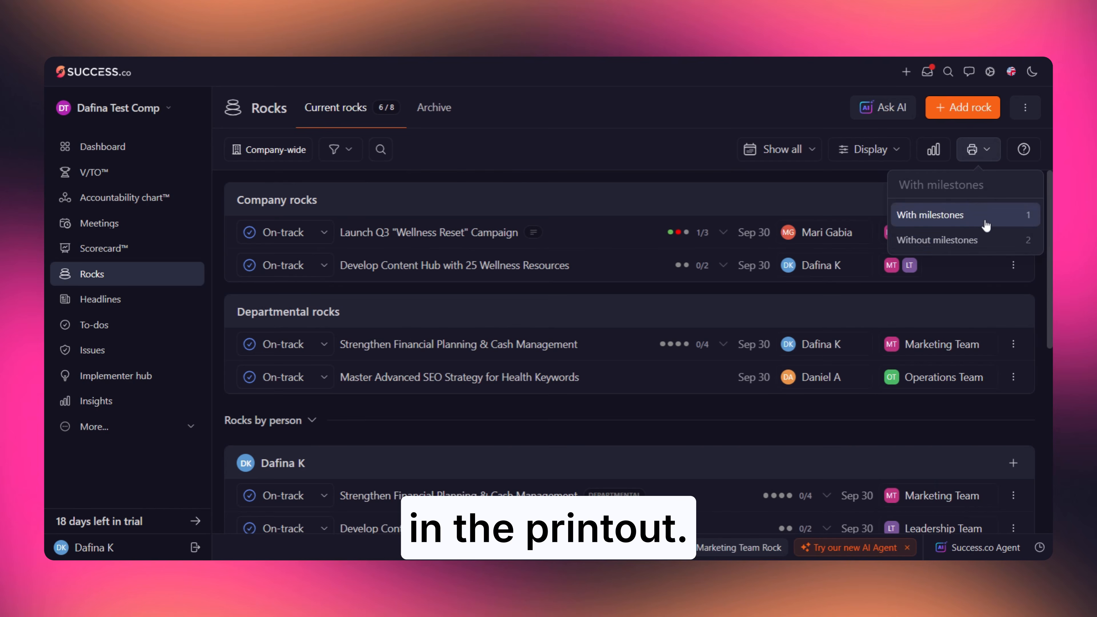
click(986, 218)
scroll(844, 219, down, 5)
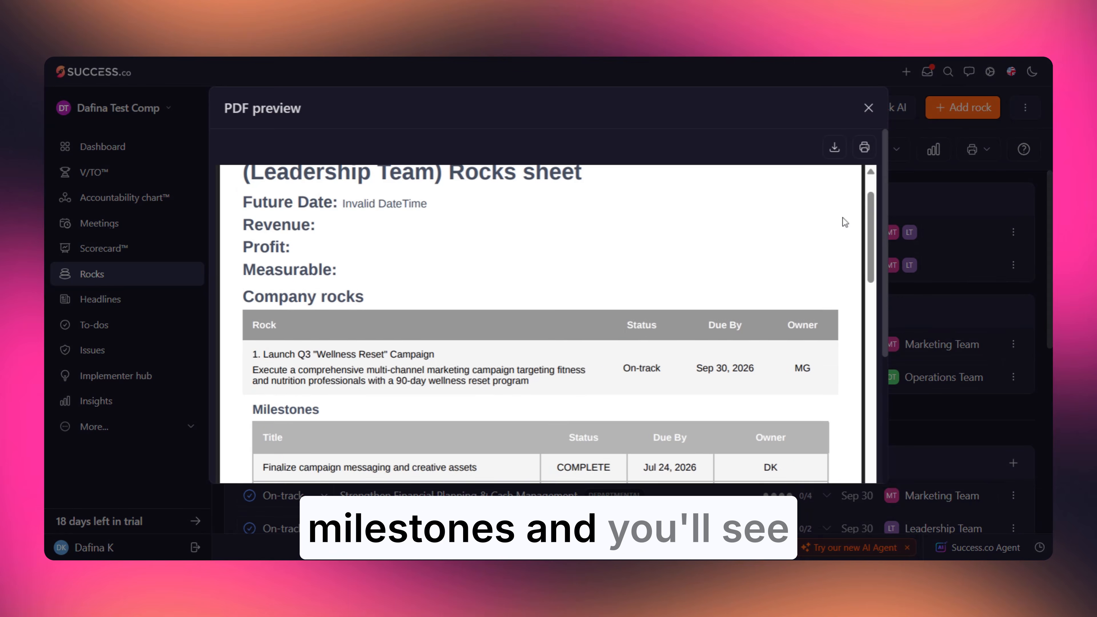
scroll(843, 217, down, 20)
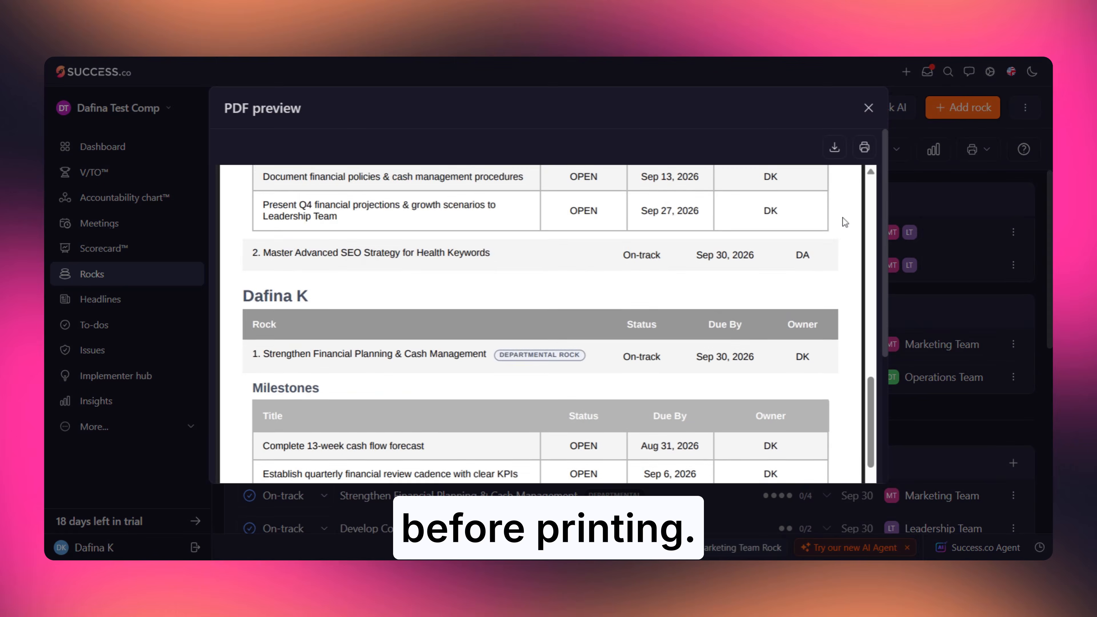
scroll(843, 217, down, 15)
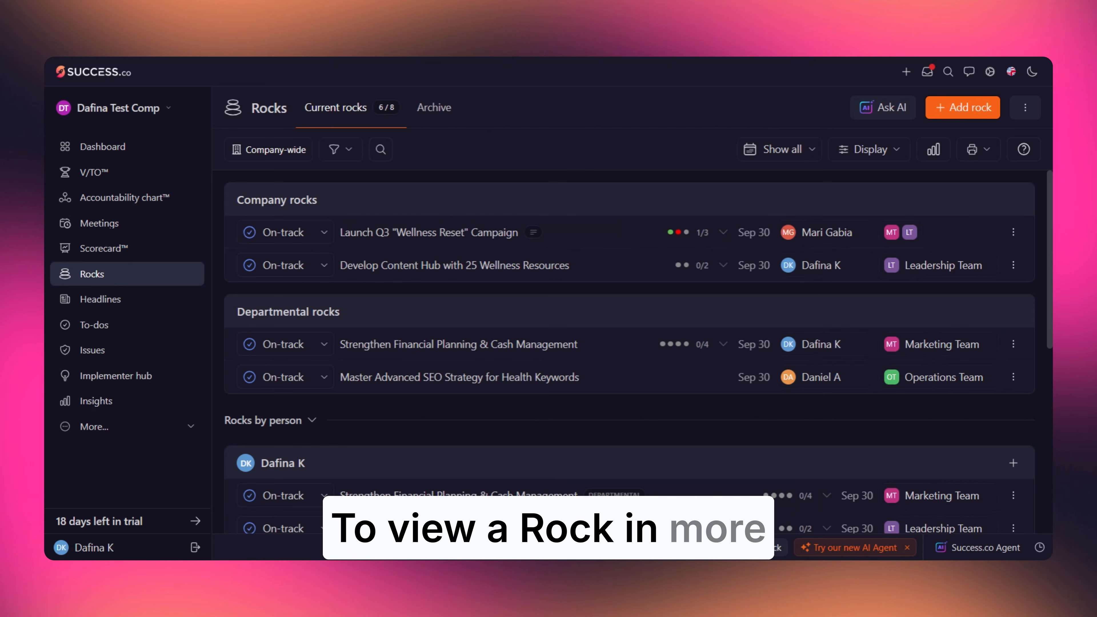
Step: Open the rock "Develop Content Hub with 25 Wellness Resources" and start an issue from it, reusing the rock's title as the issue title
click(1014, 265)
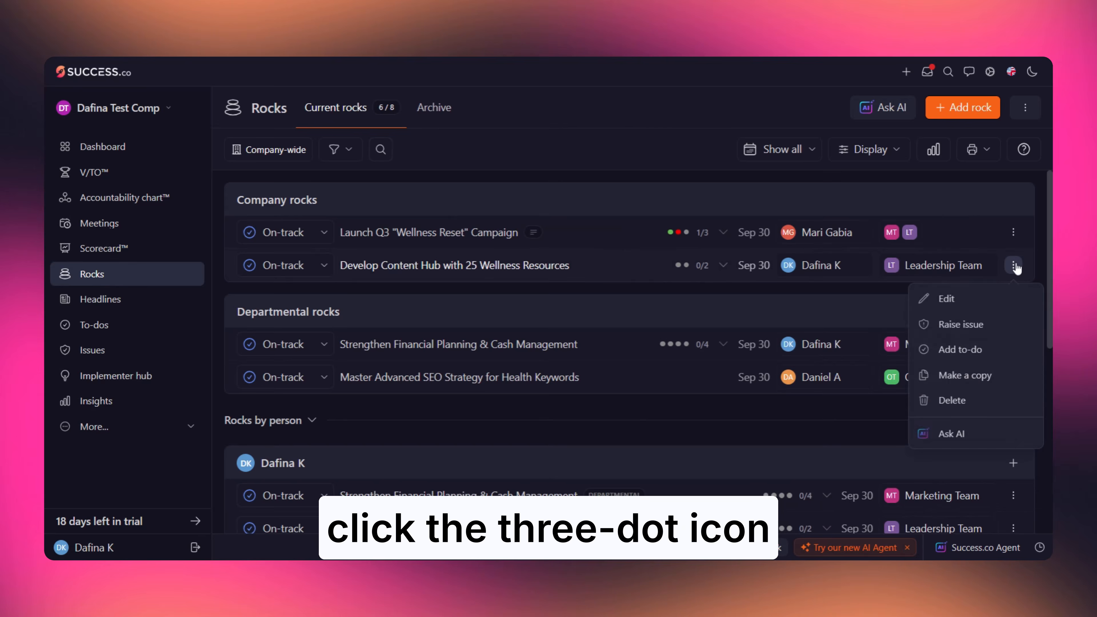
click(622, 272)
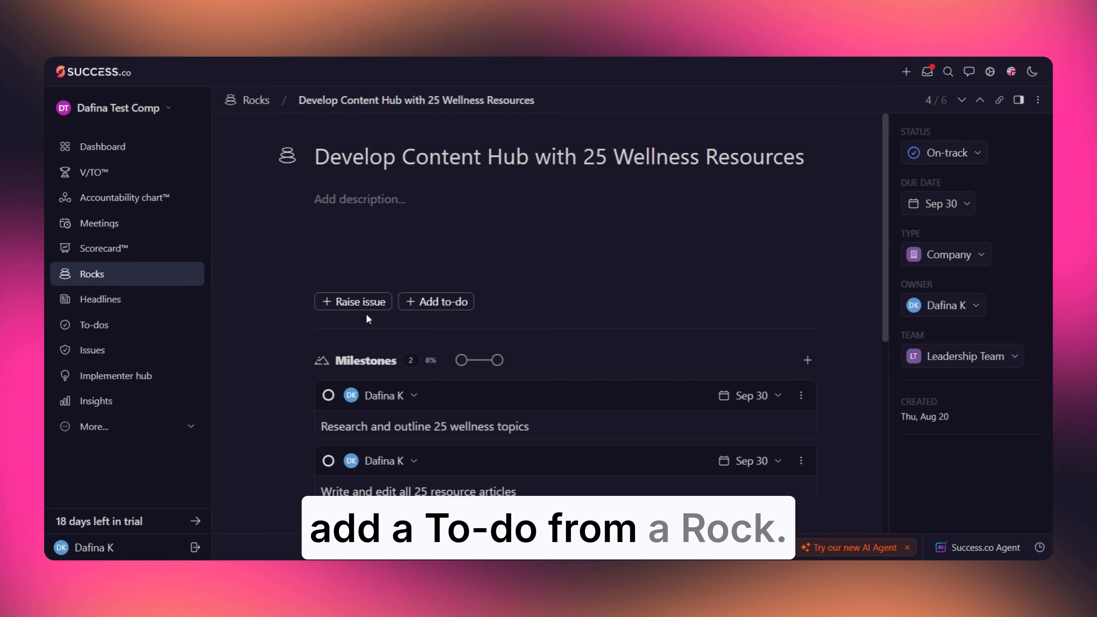
click(363, 302)
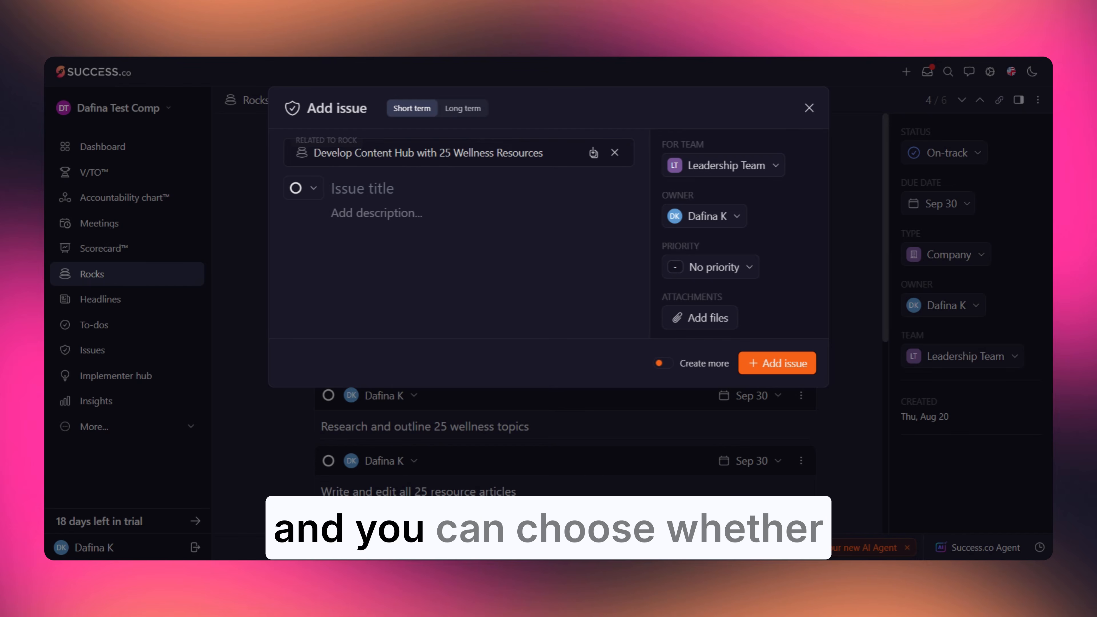
click(593, 156)
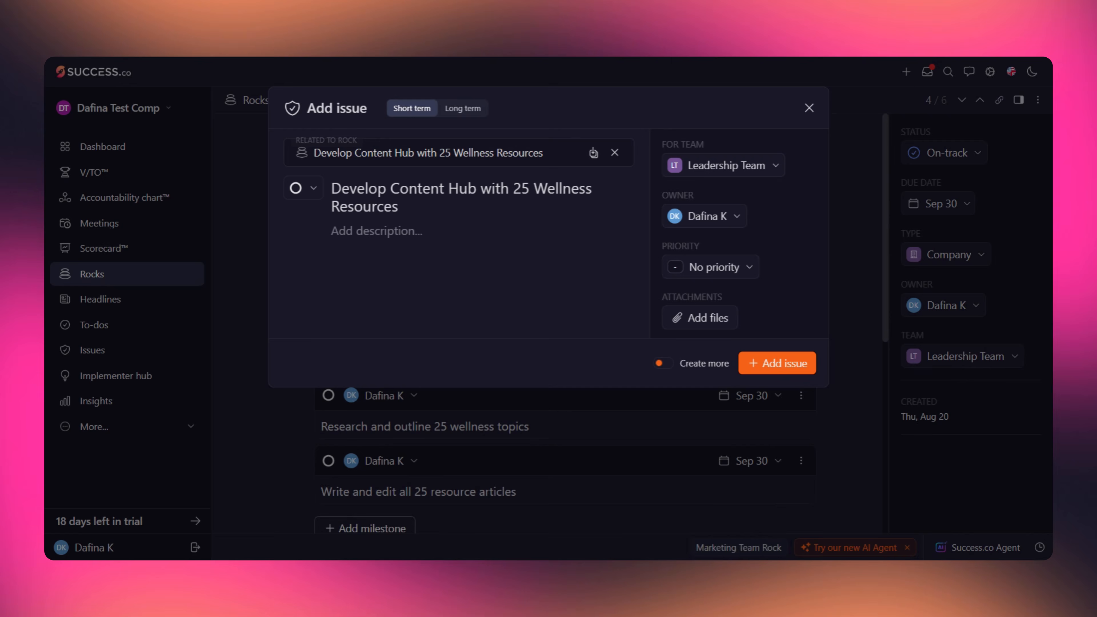
Step: Review the new issue's status, short or long term, team and owner options
click(314, 195)
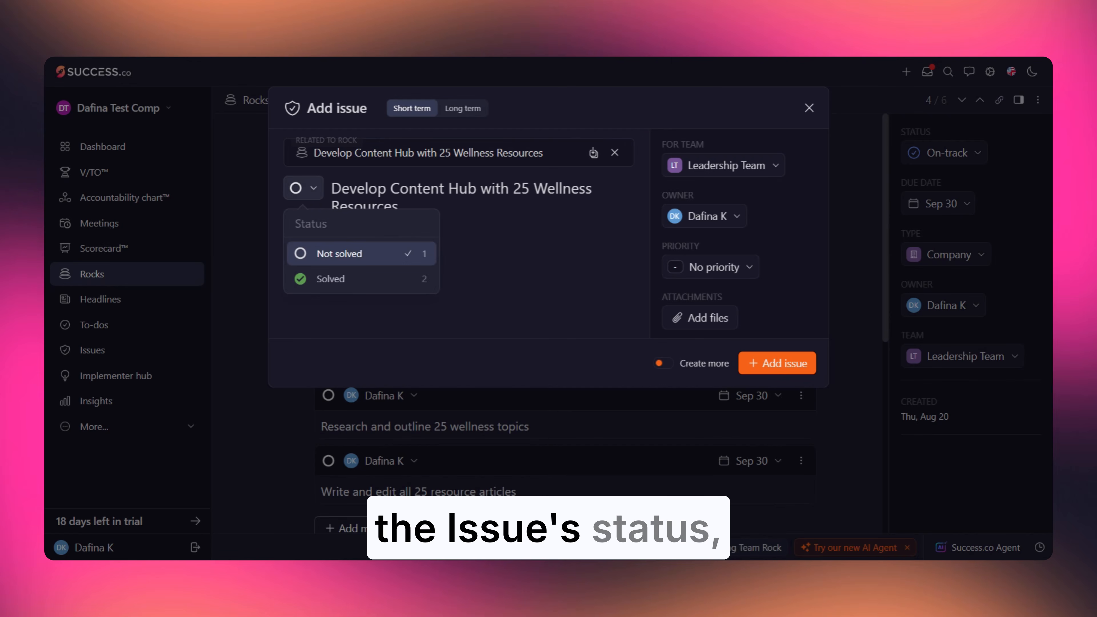
click(256, 211)
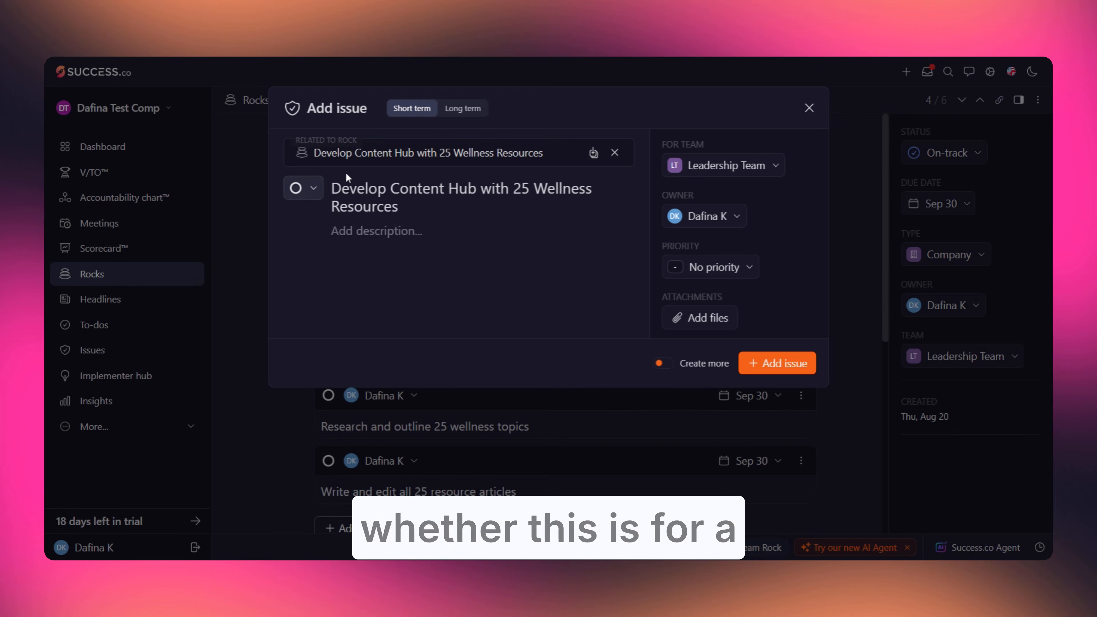
click(464, 109)
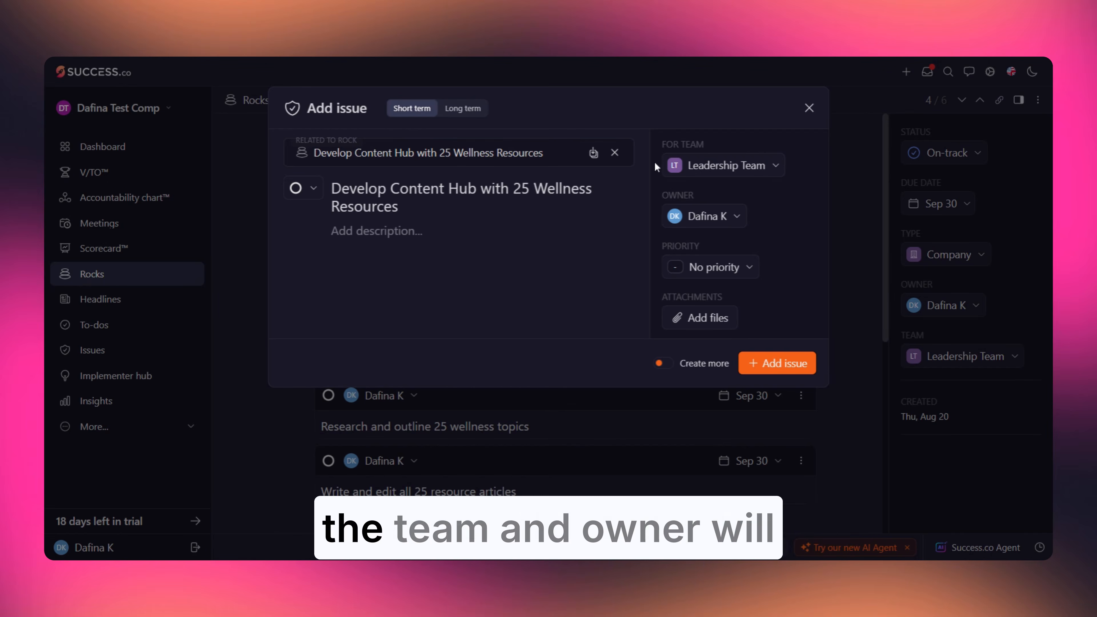
click(700, 169)
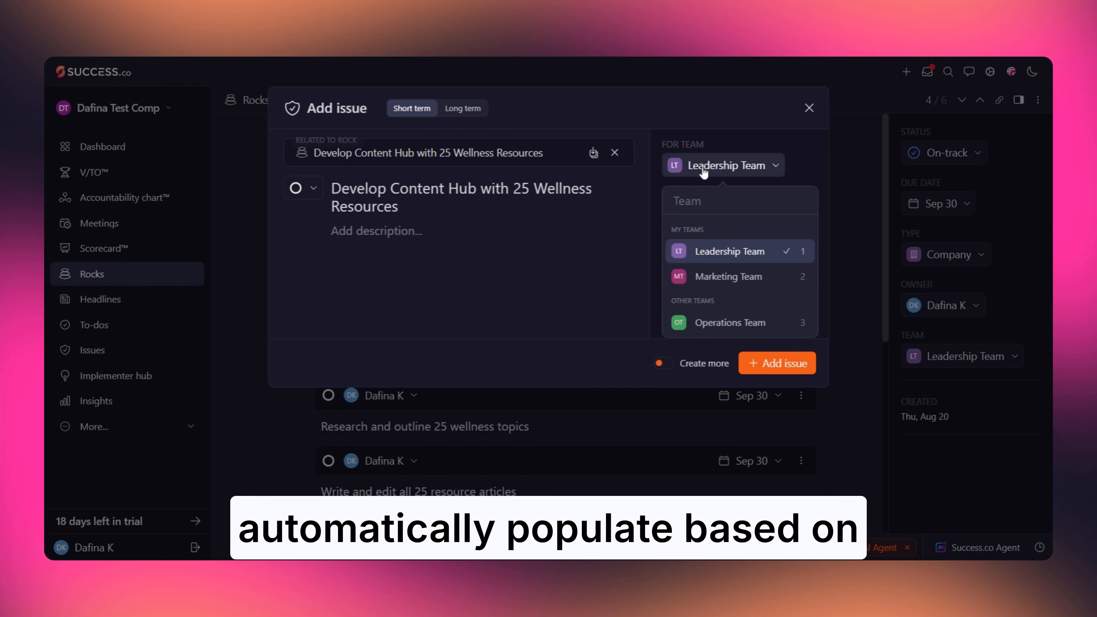
click(704, 171)
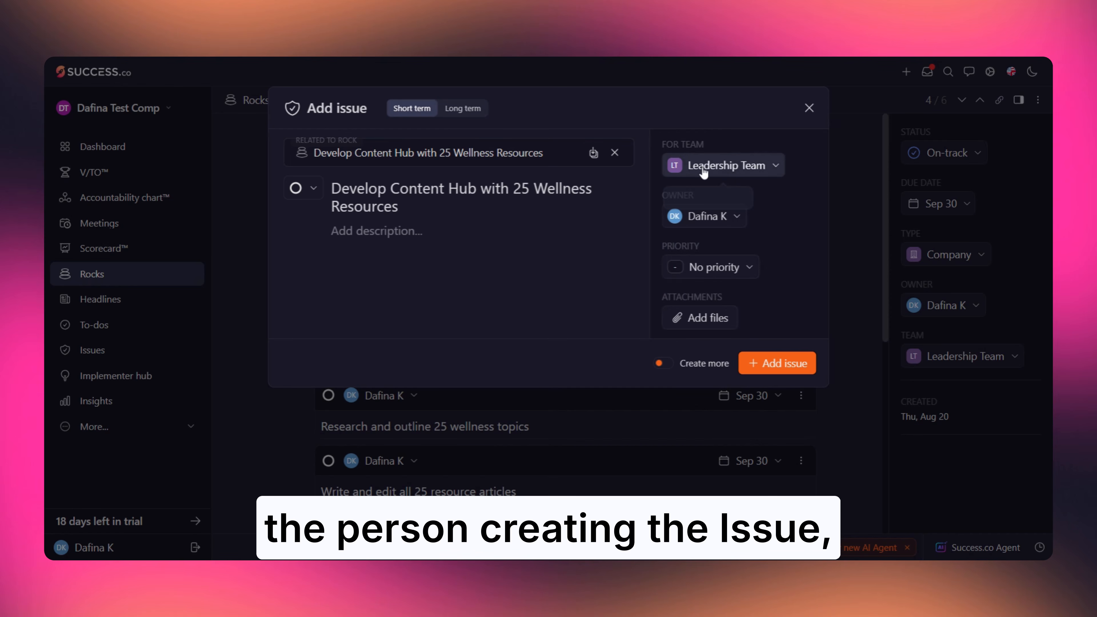
click(713, 216)
click(714, 225)
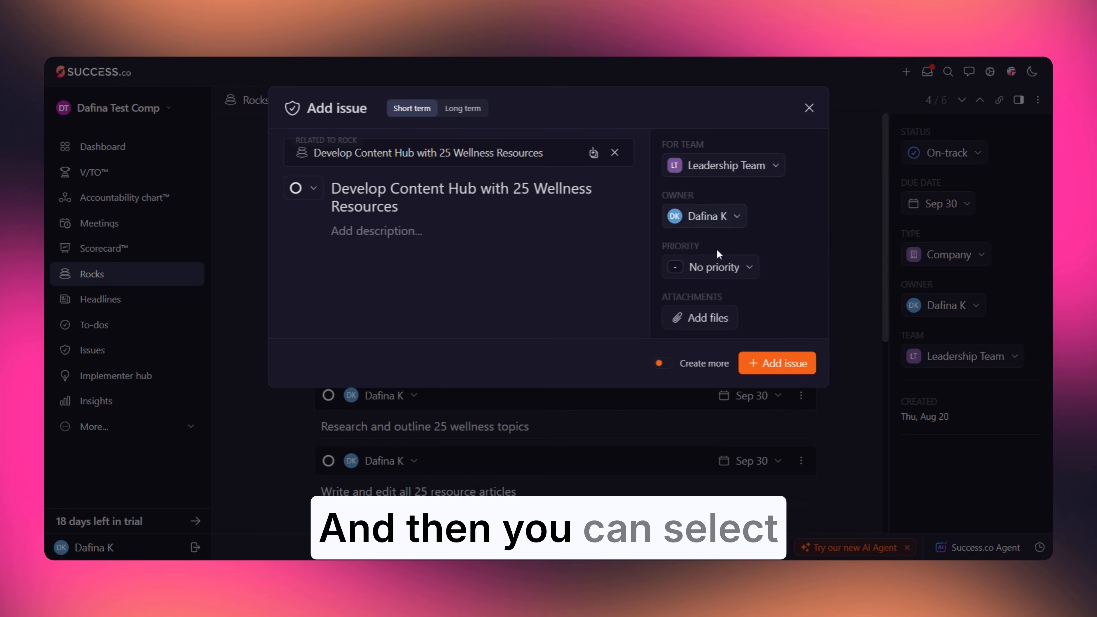
Step: Set the new issue's priority to Medium and add it to the rock
click(718, 268)
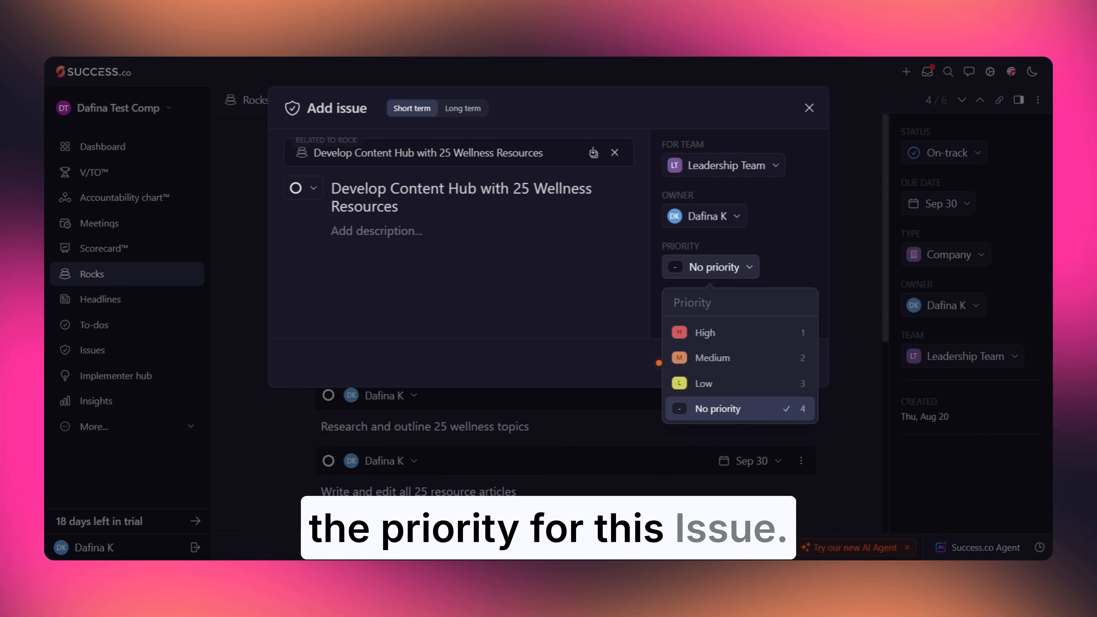
click(725, 357)
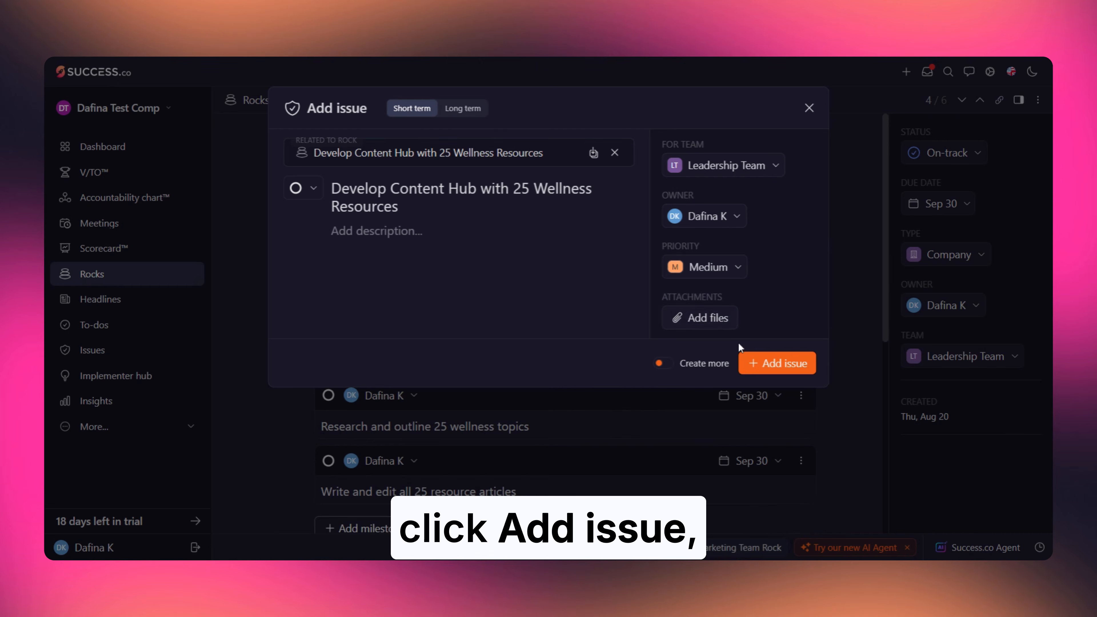
click(773, 365)
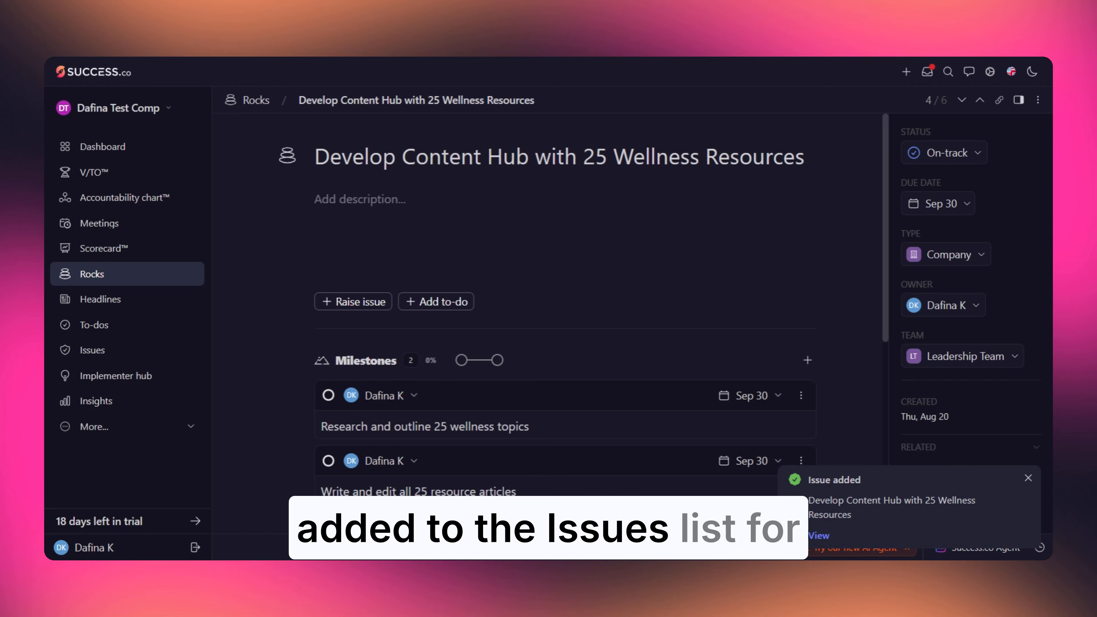
click(1028, 480)
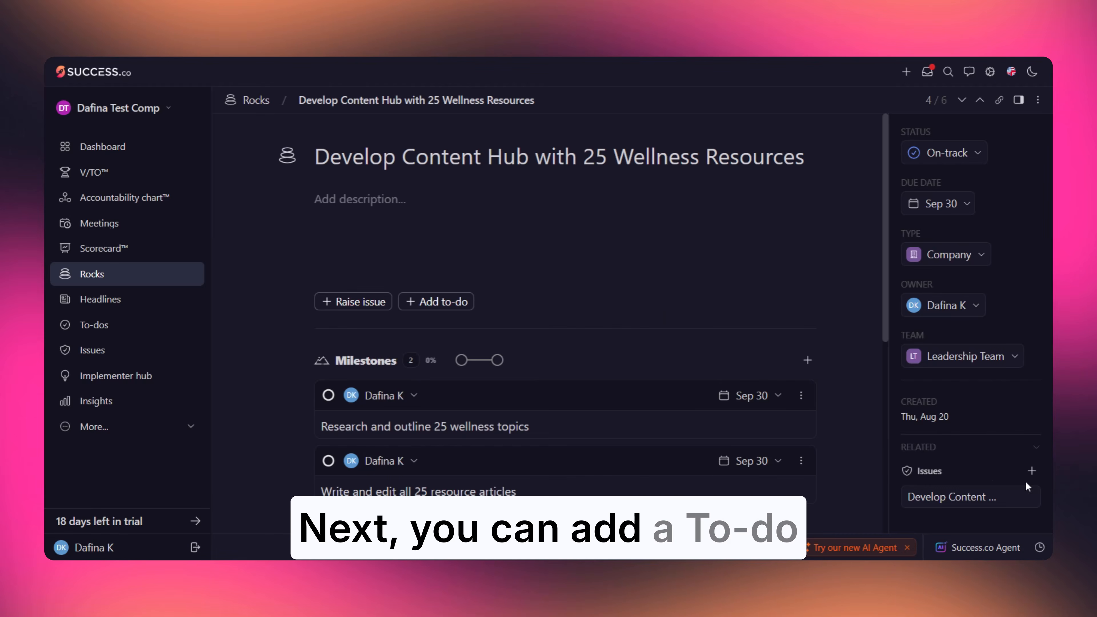
Step: Start a to-do from the rock and title it "Start research and draft resource articles"
click(461, 304)
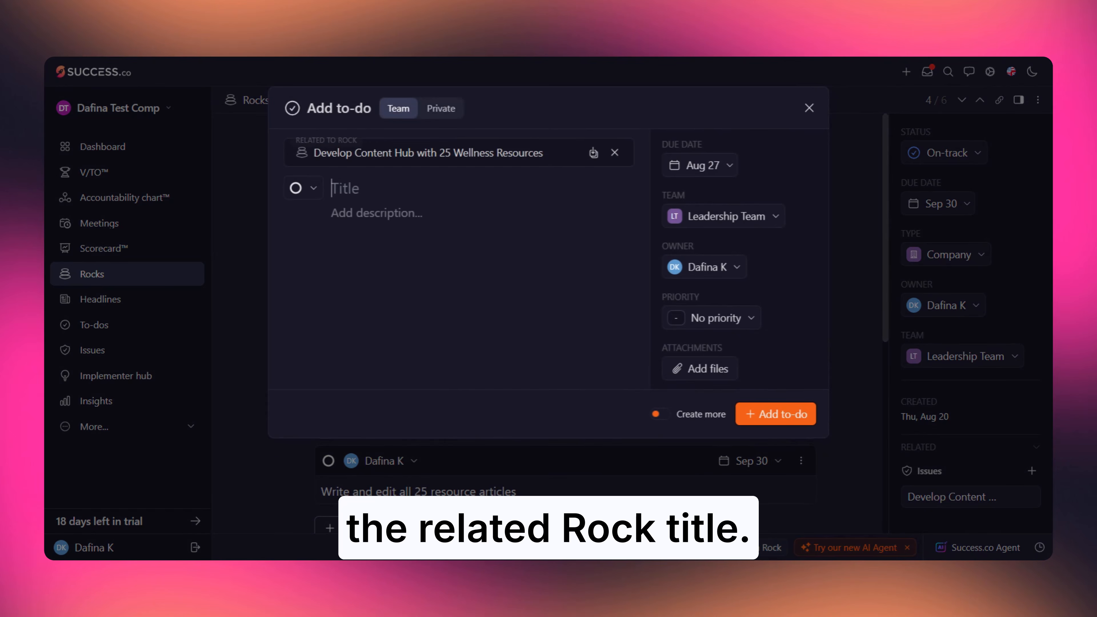
text(Start research and draft)
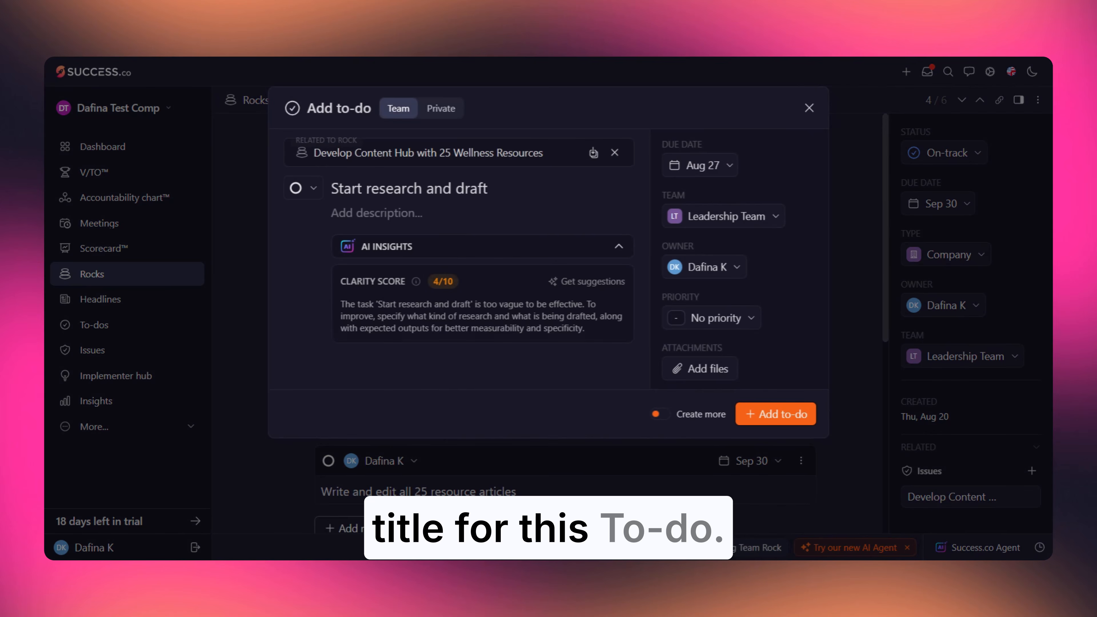
text( resource articles)
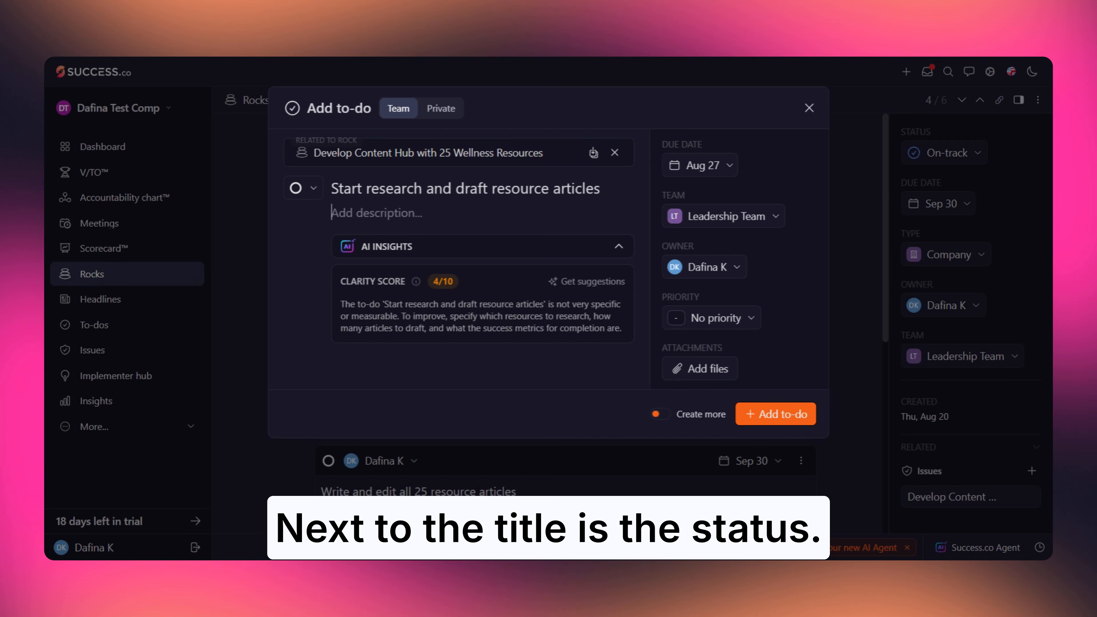
Step: Review the new to-do's status, team or private, due date and priority options
click(305, 188)
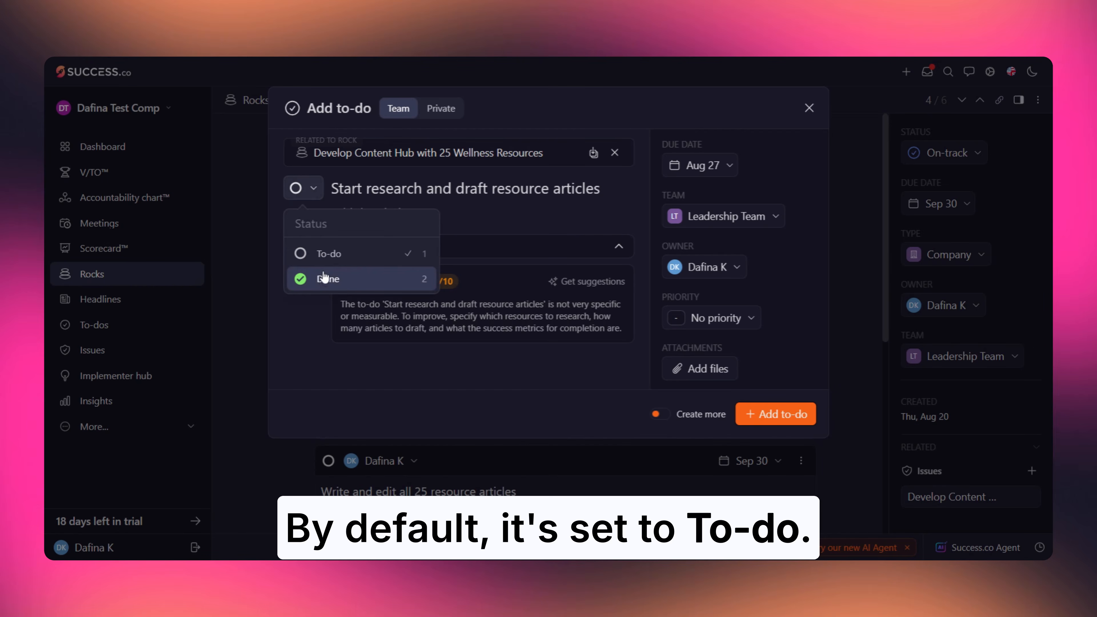
click(318, 198)
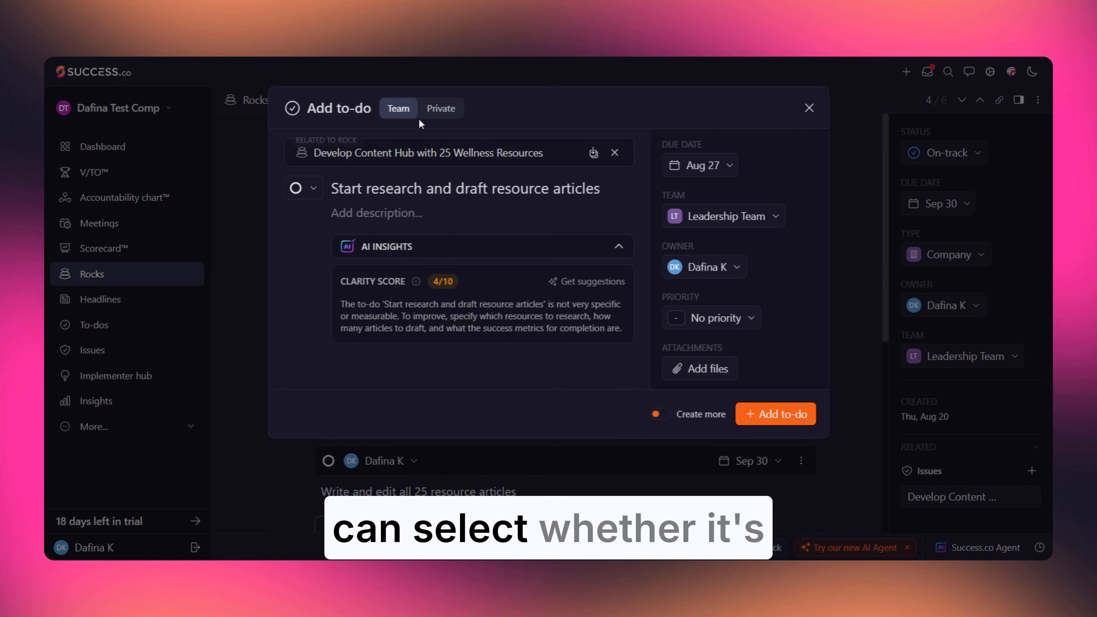
click(432, 115)
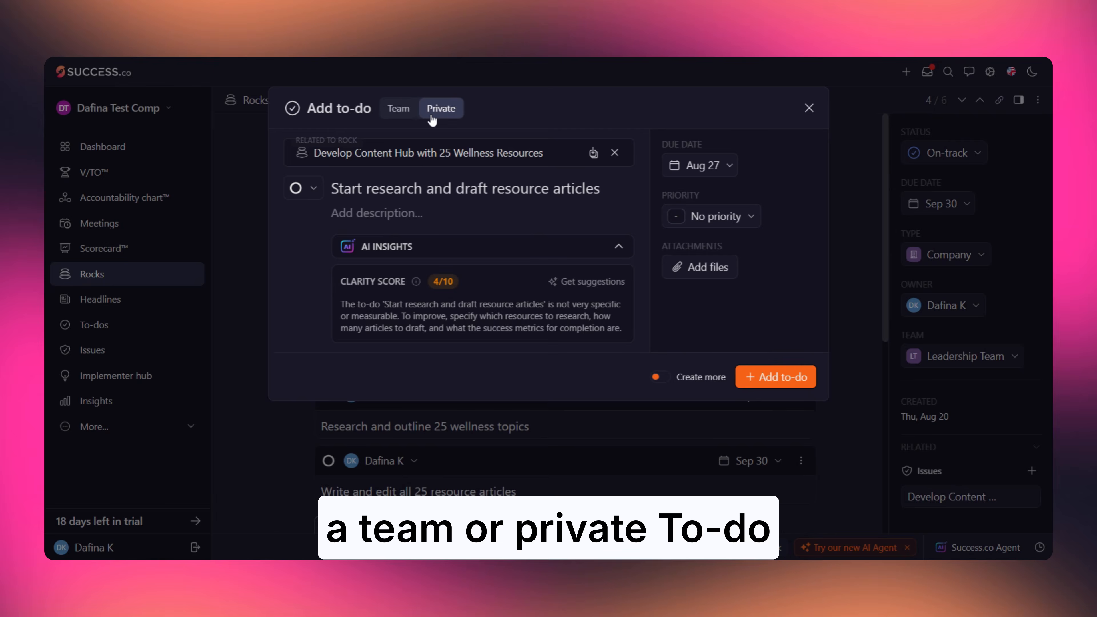
click(672, 175)
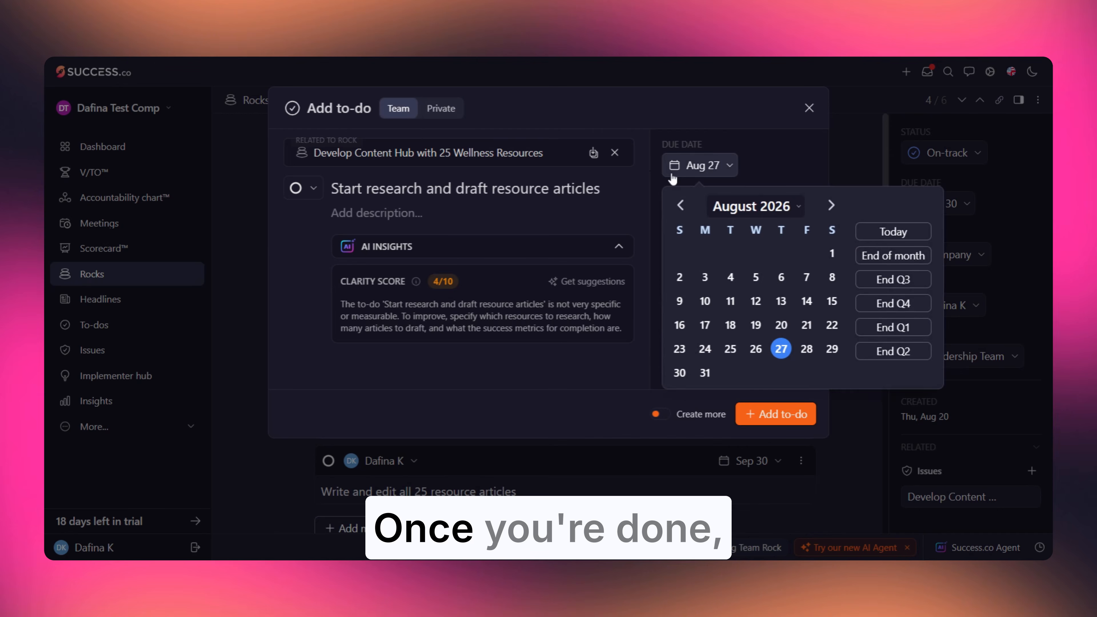
click(672, 173)
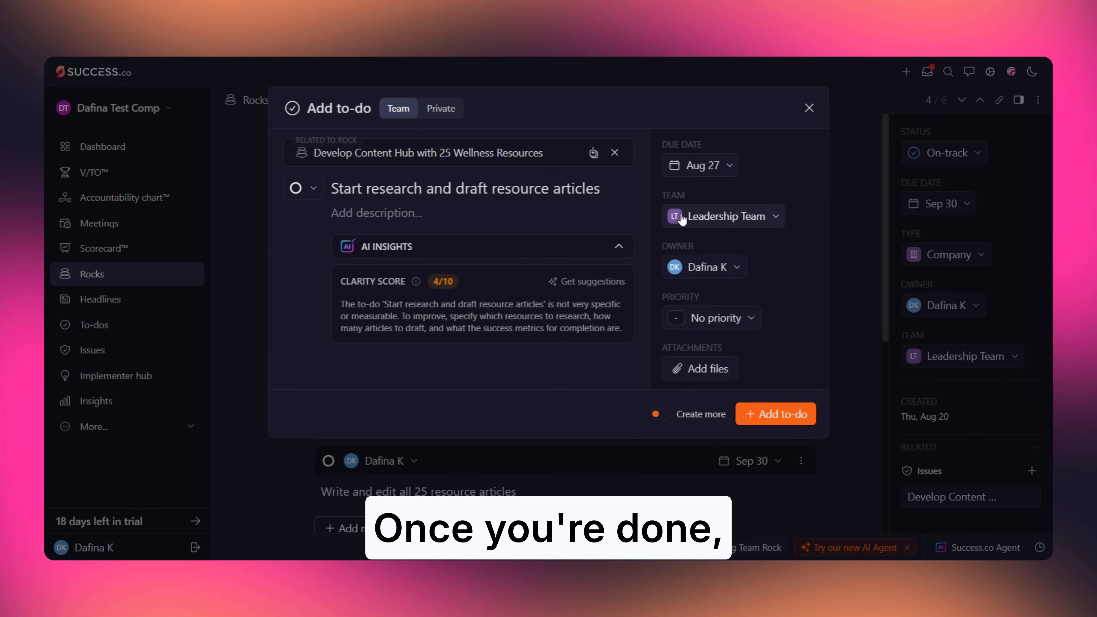
click(696, 318)
click(700, 207)
Step: Add the to-do to the rock and check the rock's related issues and to-dos
click(776, 414)
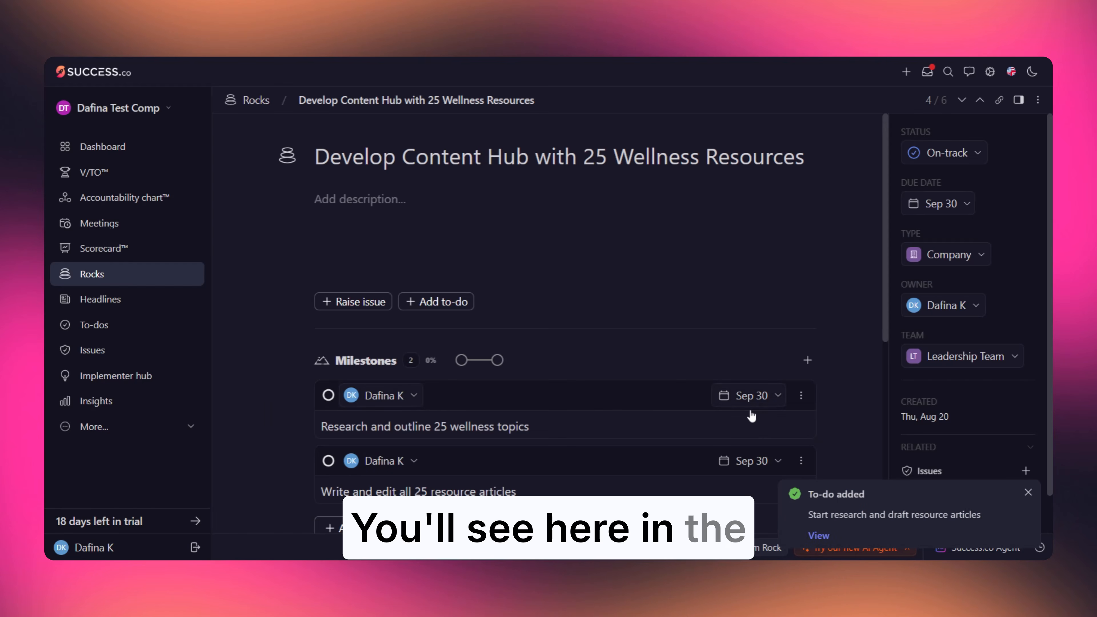
scroll(987, 402, down, 2)
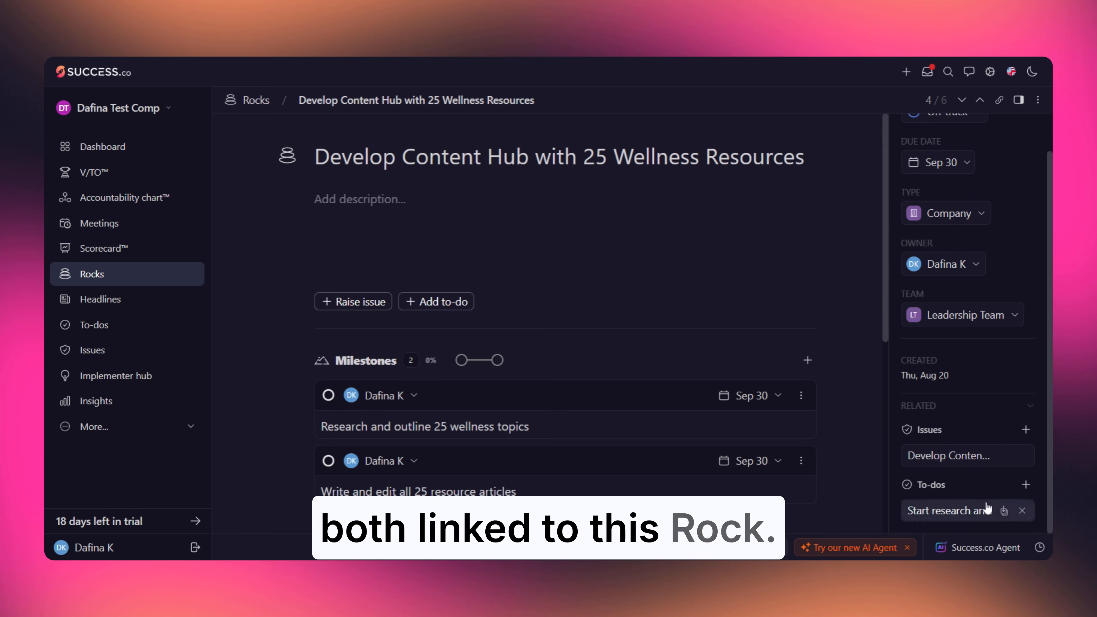
Step: Add a third milestone, "Design, publish, and promote content hub", due Sep 30, to the rock
scroll(561, 303, down, 2)
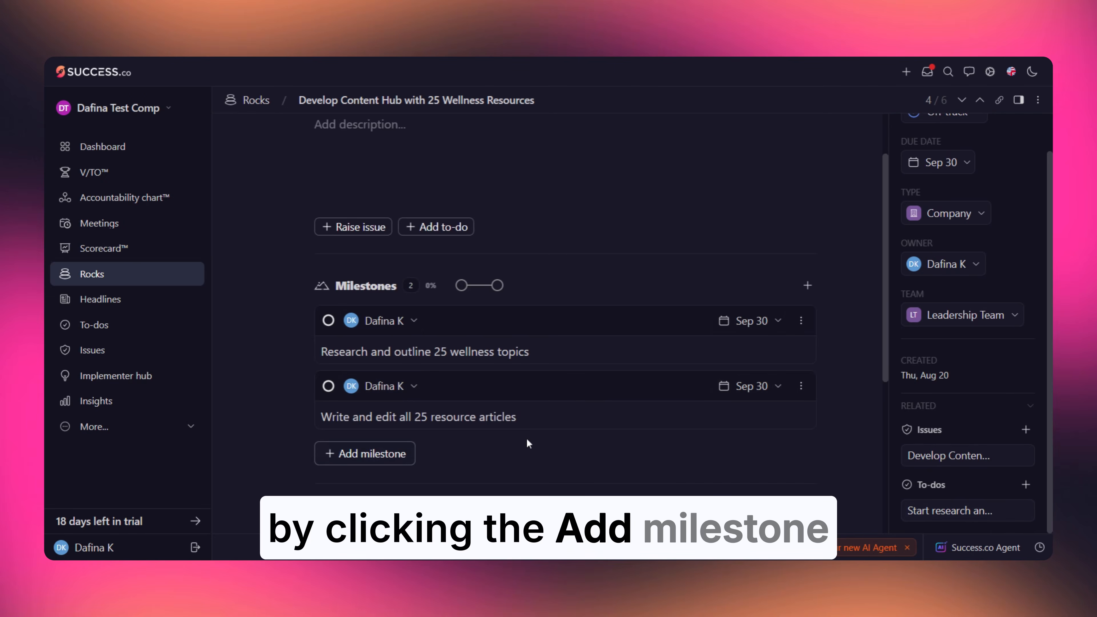
scroll(526, 438, down, 2)
click(396, 382)
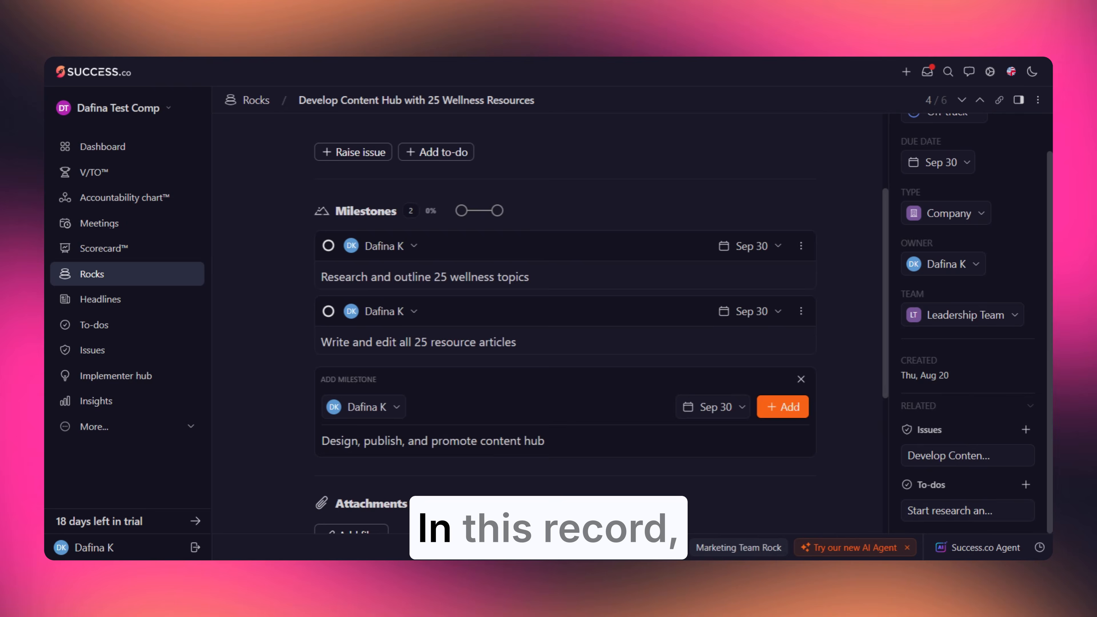
click(783, 409)
click(802, 447)
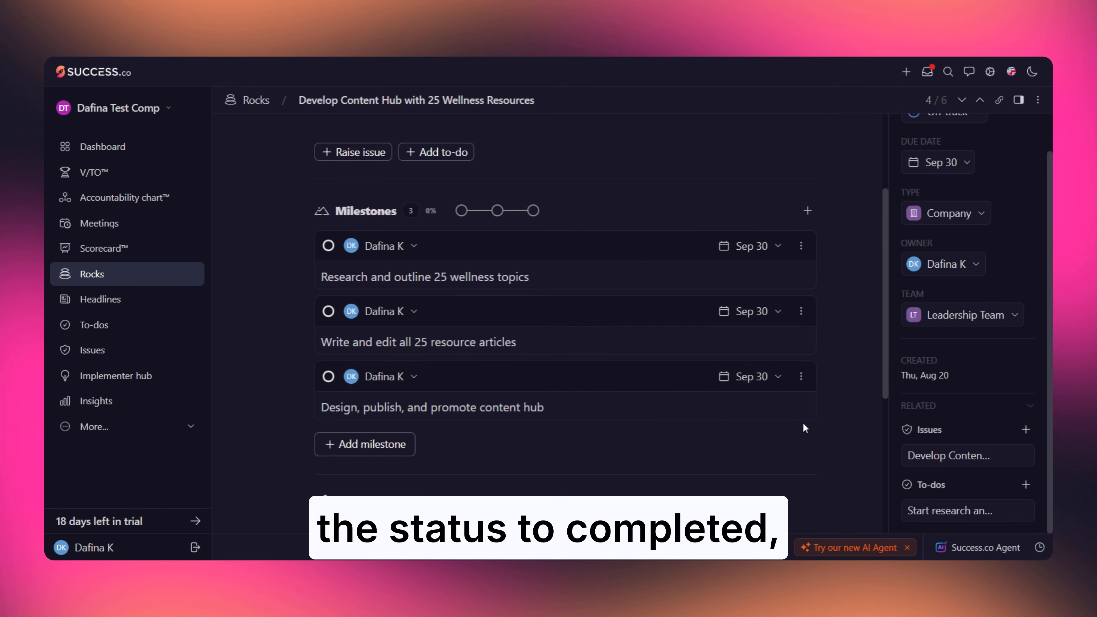
Step: Mark the milestone "Research and outline 25 wellness topics" as completed and review its owner, due date and additional actions
click(307, 244)
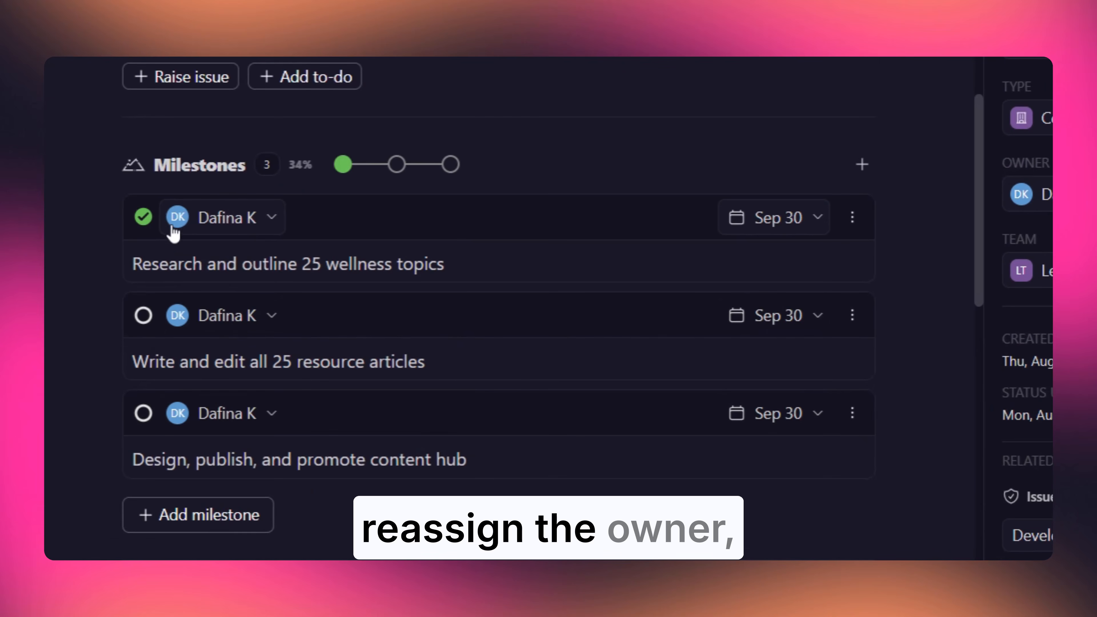
click(261, 239)
click(263, 238)
click(798, 239)
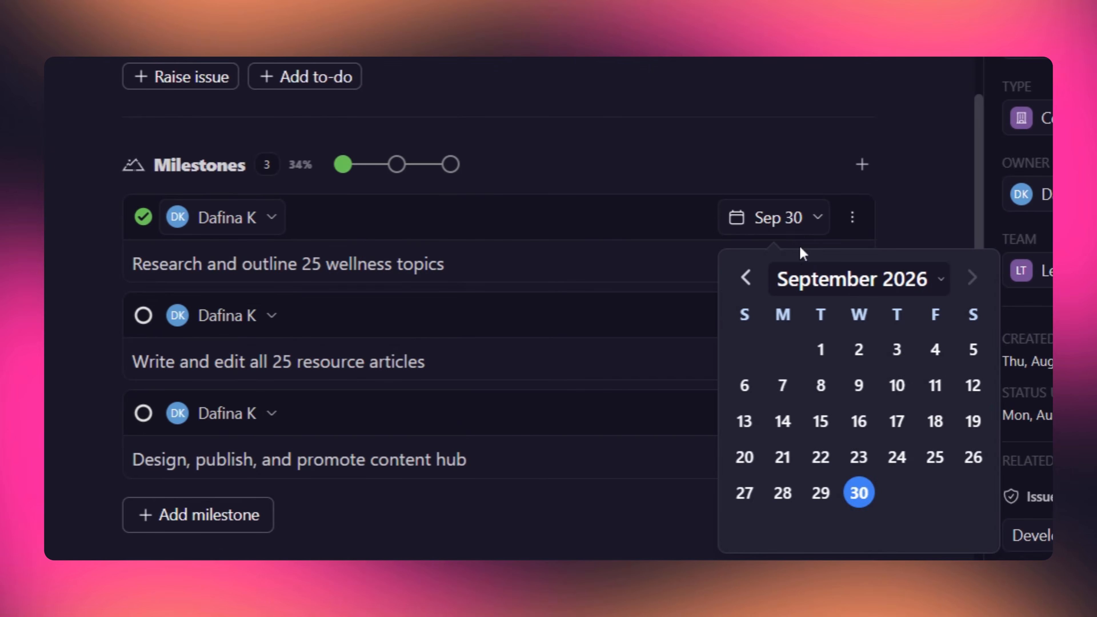
click(821, 230)
click(852, 218)
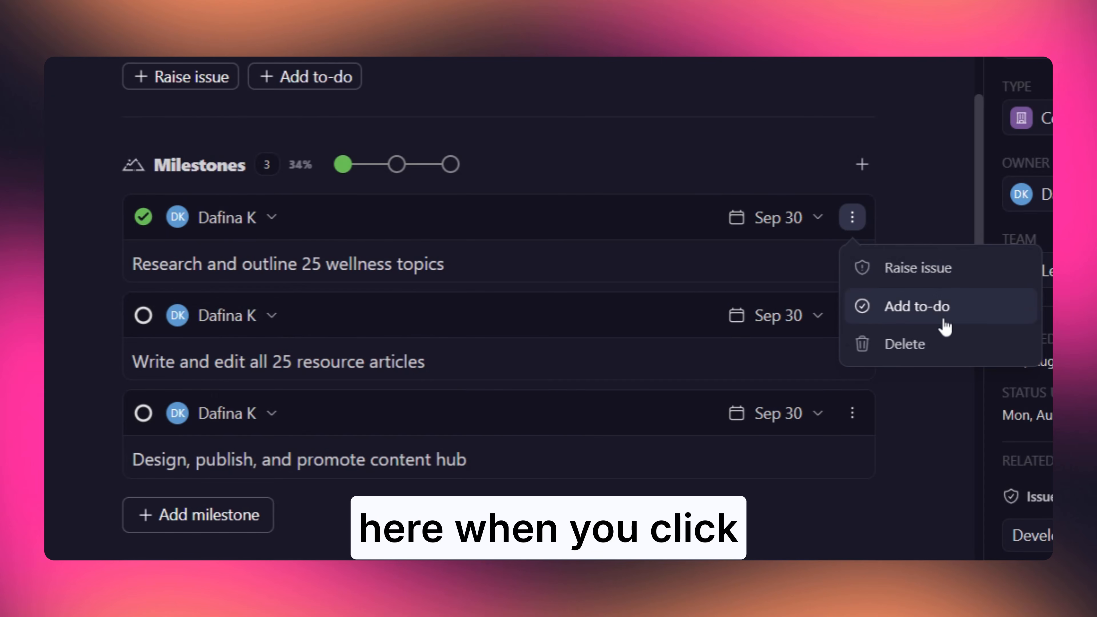
click(904, 404)
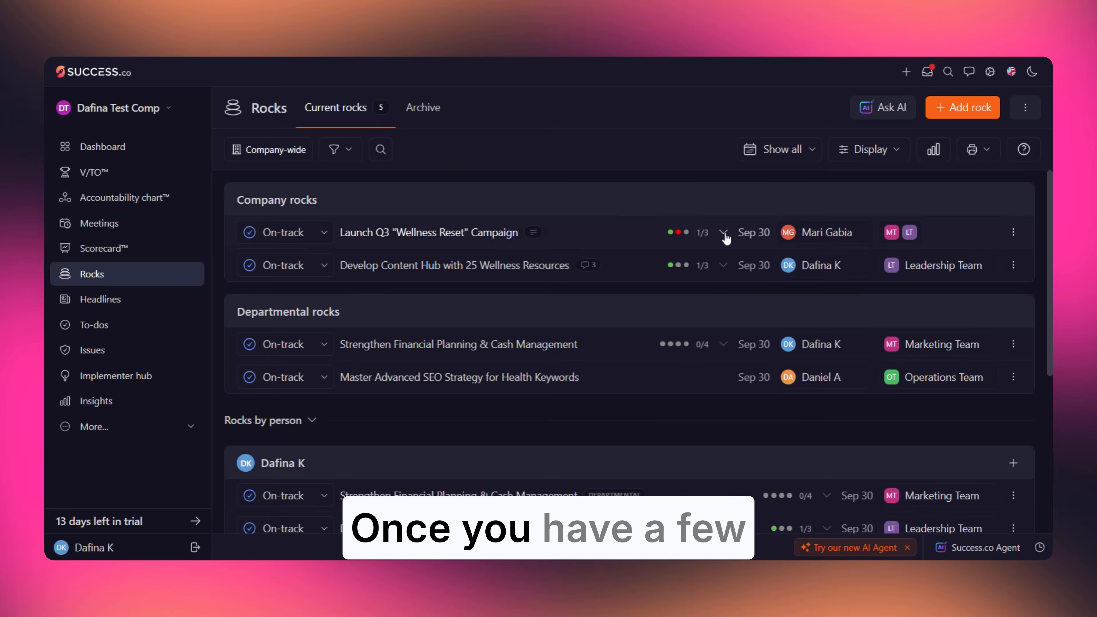
Step: In the company rocks list, expand the milestones of "Launch Q3 "Wellness Reset" Campaign", examine their completion and due dates, and collapse them
click(723, 233)
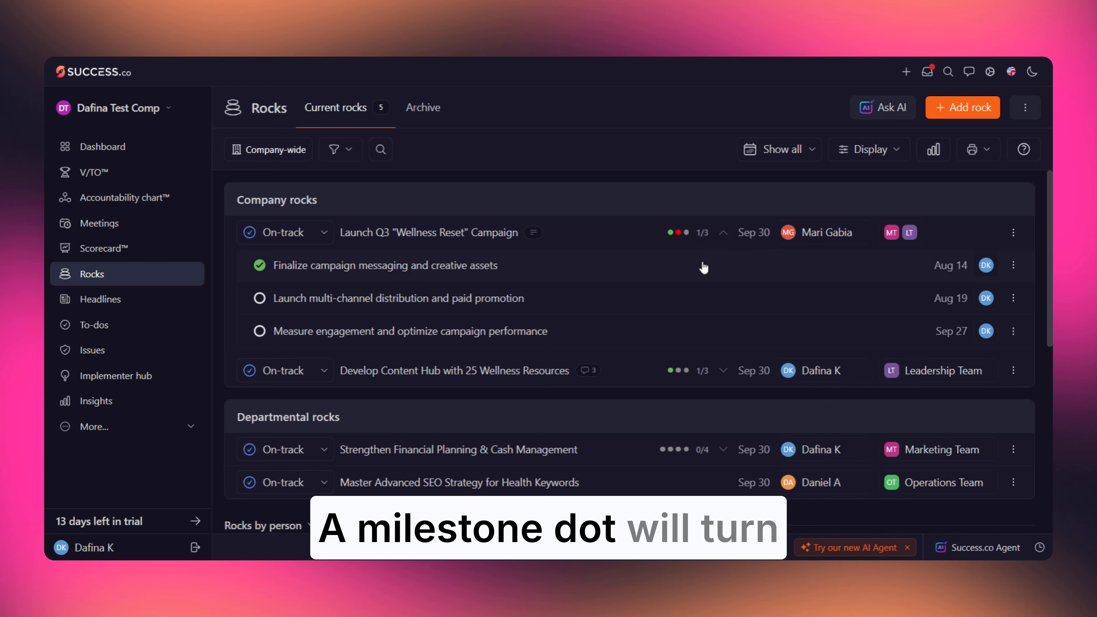
click(649, 237)
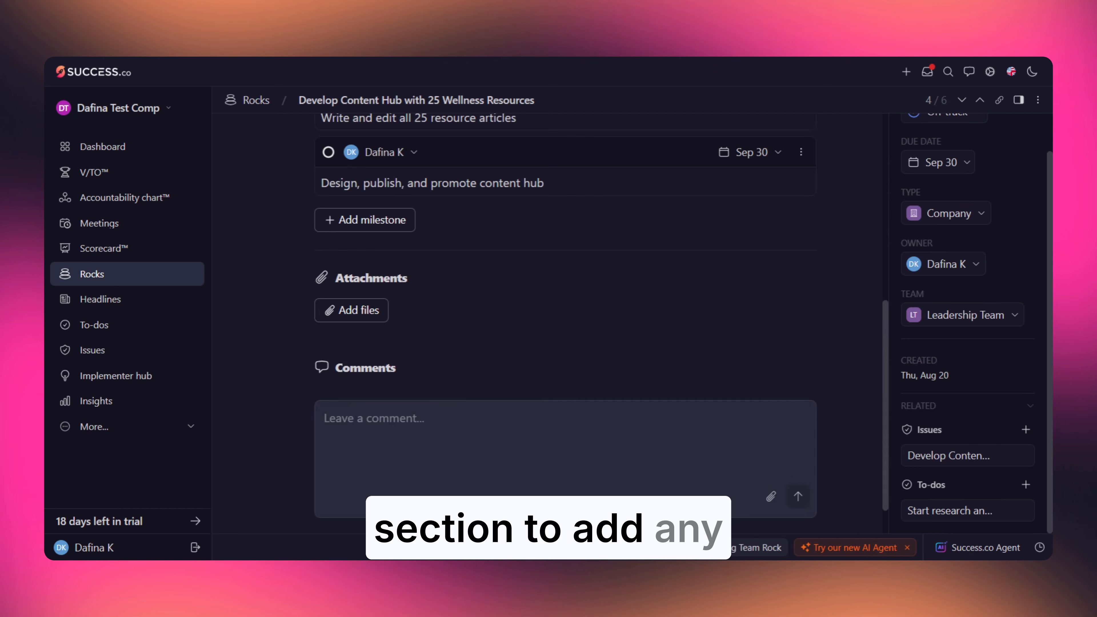
Step: Post the comment "Start researching." on the rock "Develop Content Hub with 25 Wellness Resources"
click(374, 419)
text(Start)
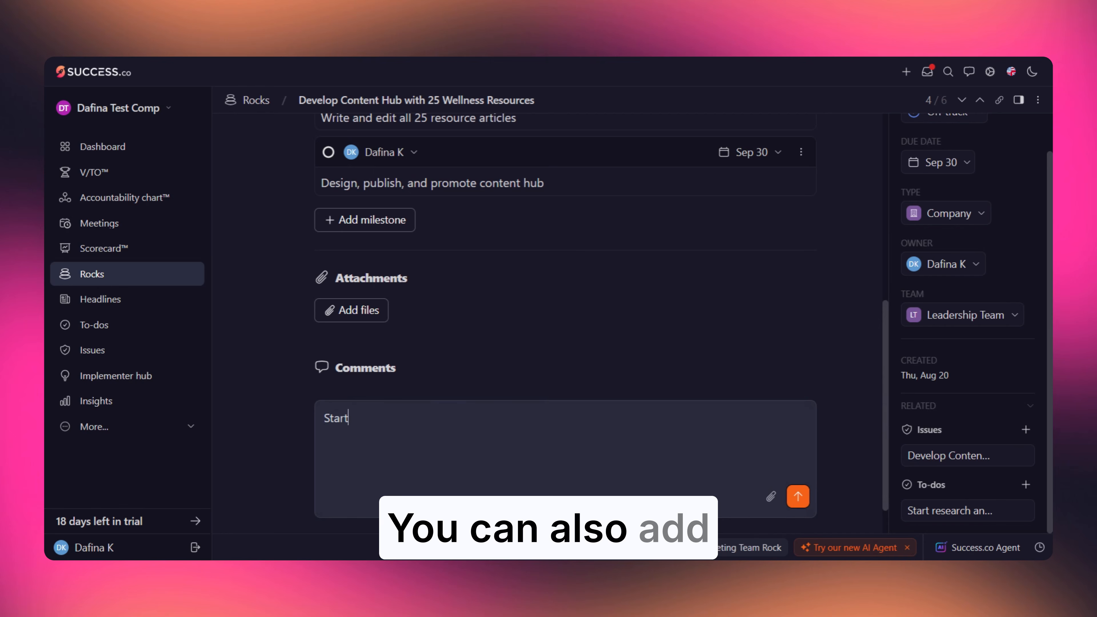
text( researching.)
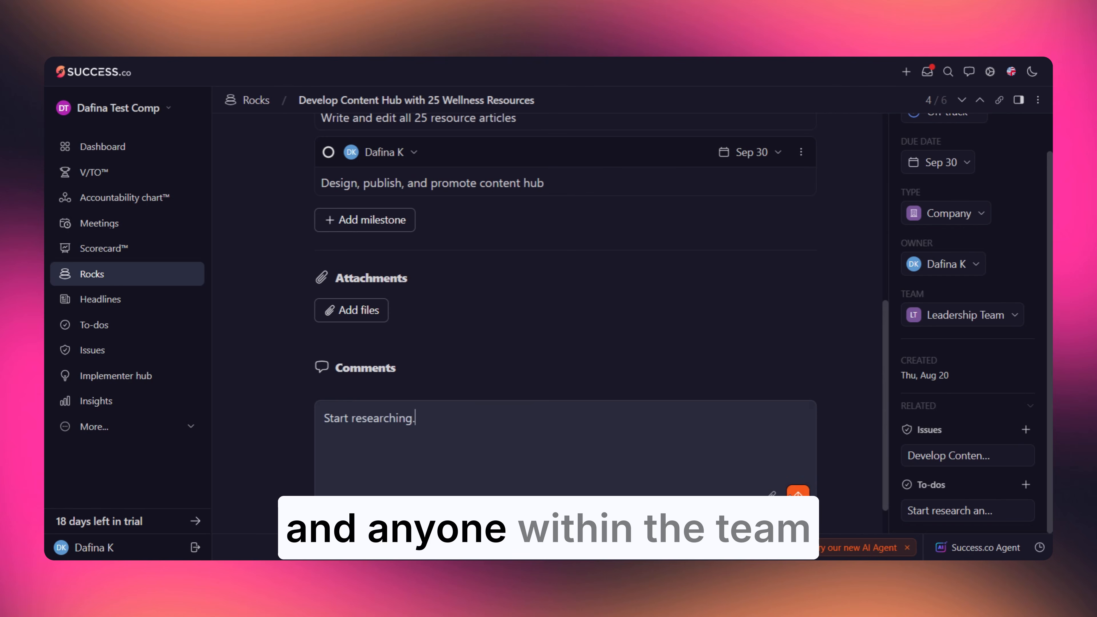
click(798, 494)
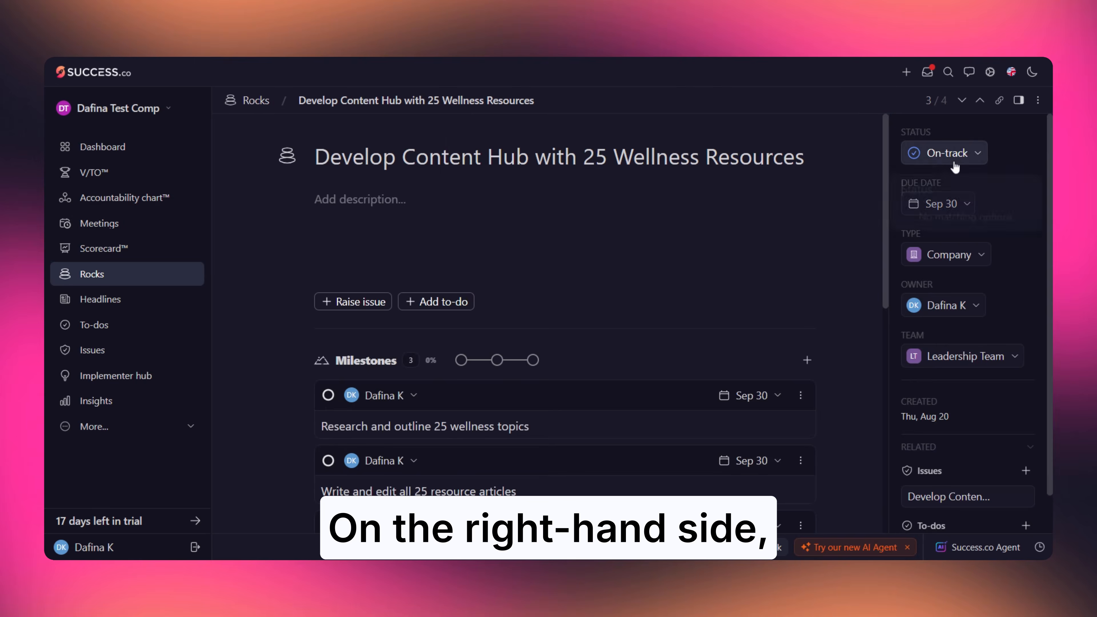
Step: Set the rock's status to Off-track and review its due date, type, owner and team options
click(954, 160)
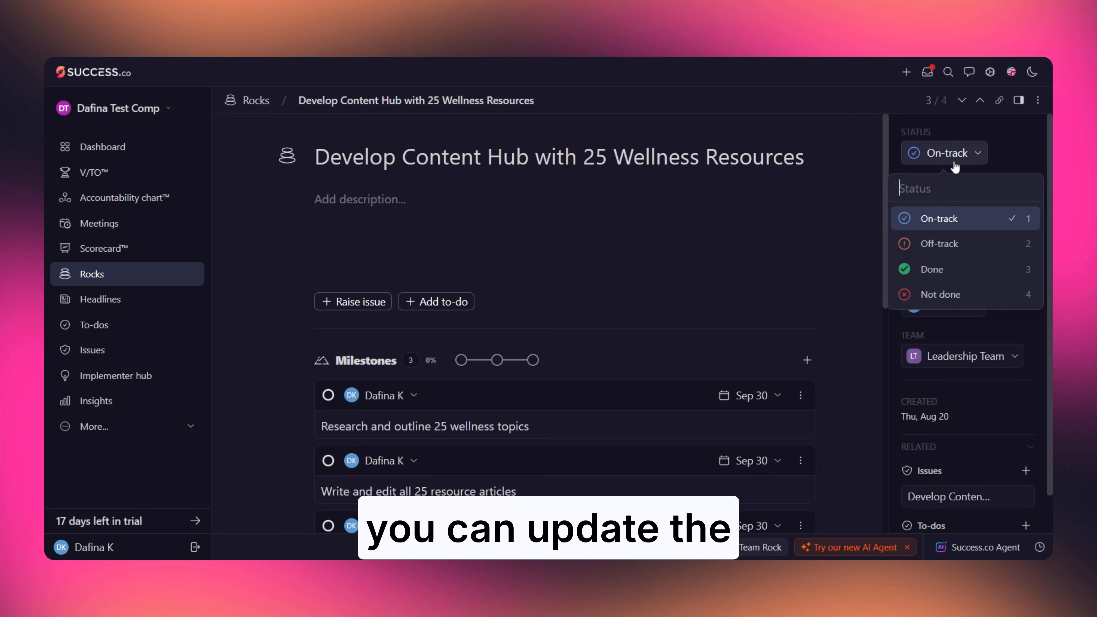
click(943, 244)
click(952, 209)
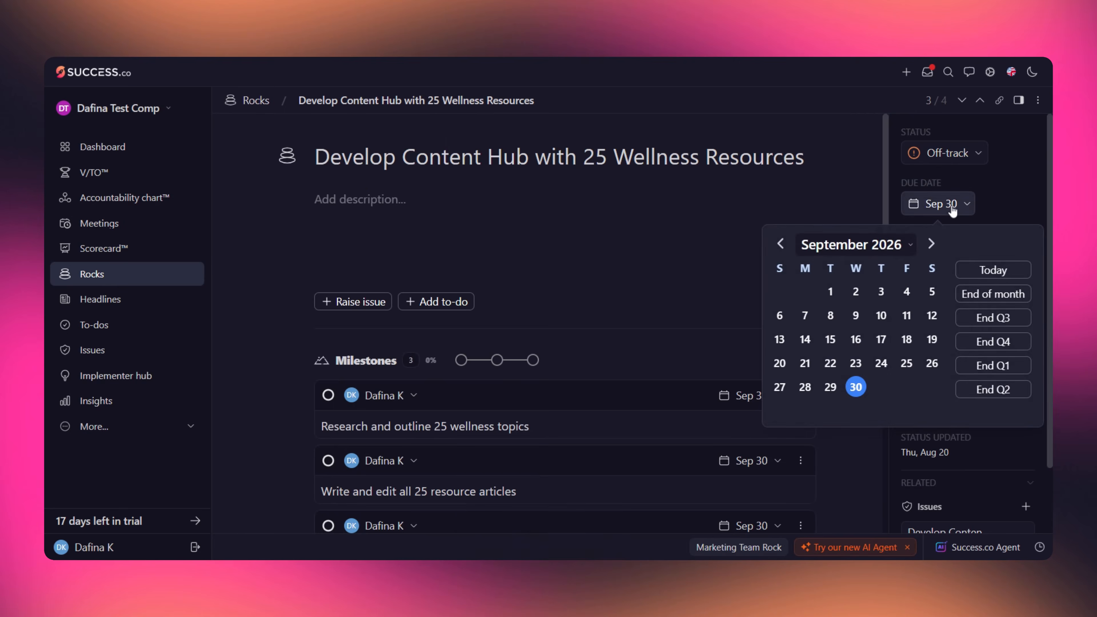
click(953, 209)
click(953, 259)
click(953, 259)
click(955, 307)
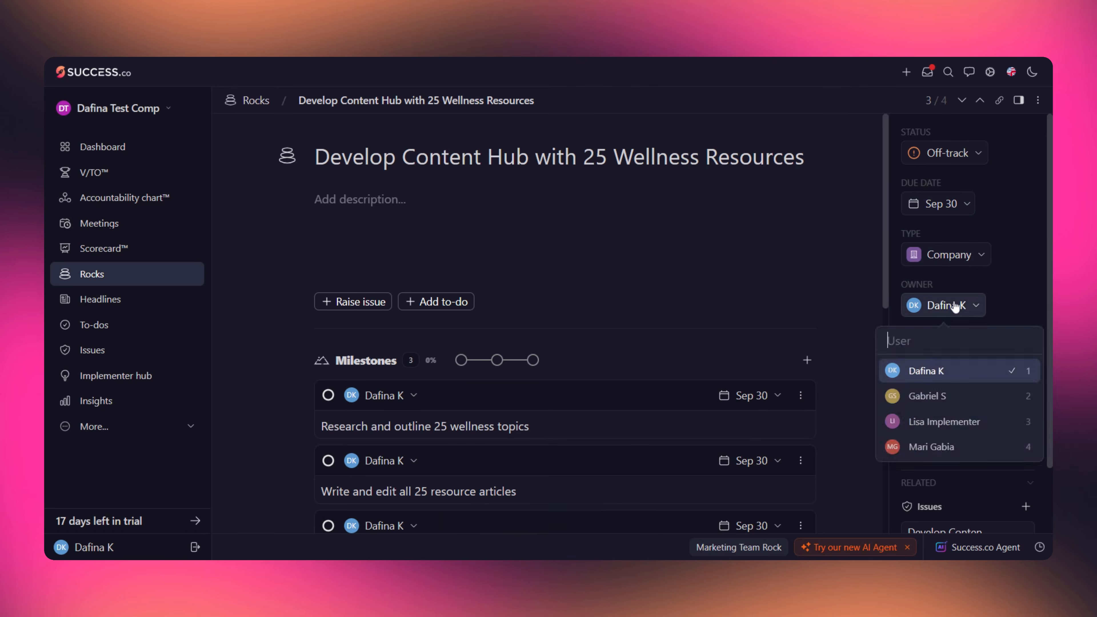
click(955, 306)
click(952, 357)
click(952, 362)
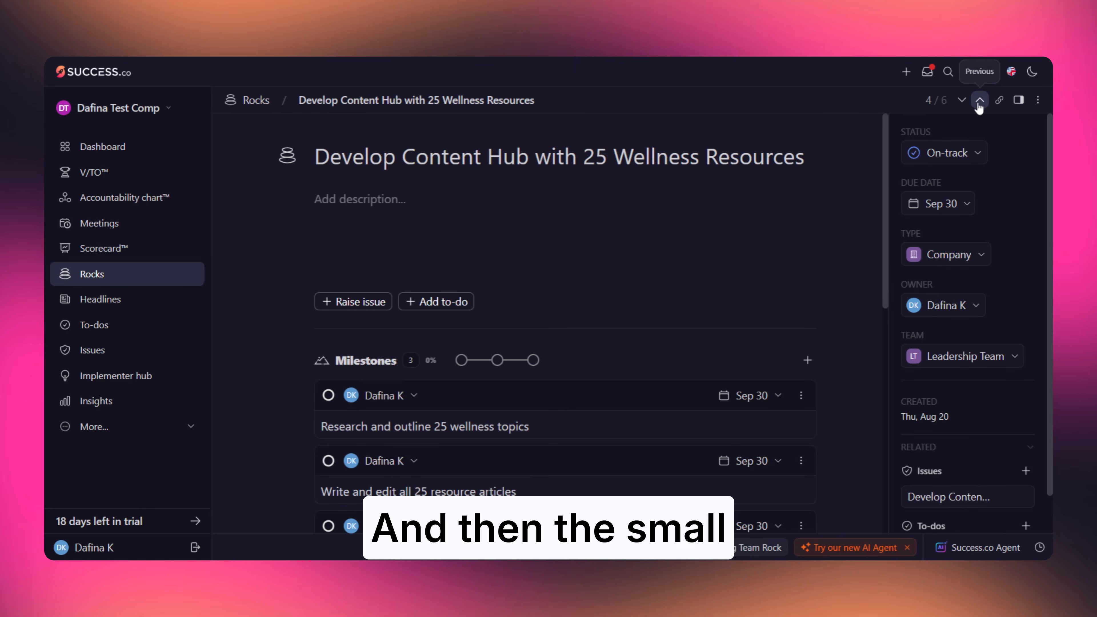
Step: Go to the previous rock, return to "Develop Content Hub with 25 Wellness Resources", and copy its page URL
click(979, 106)
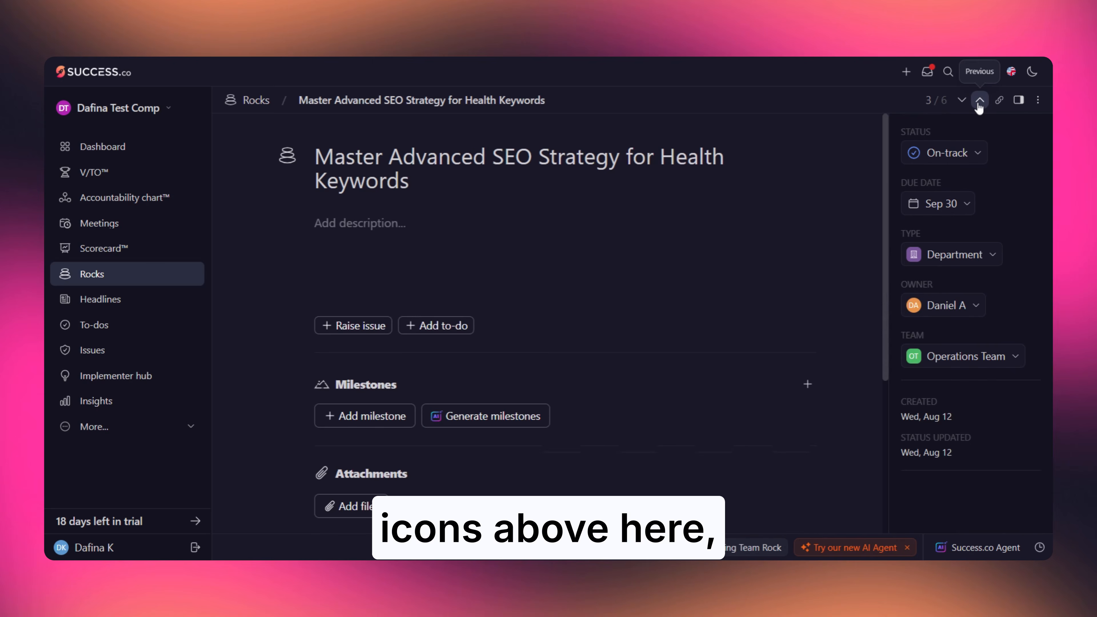
click(966, 106)
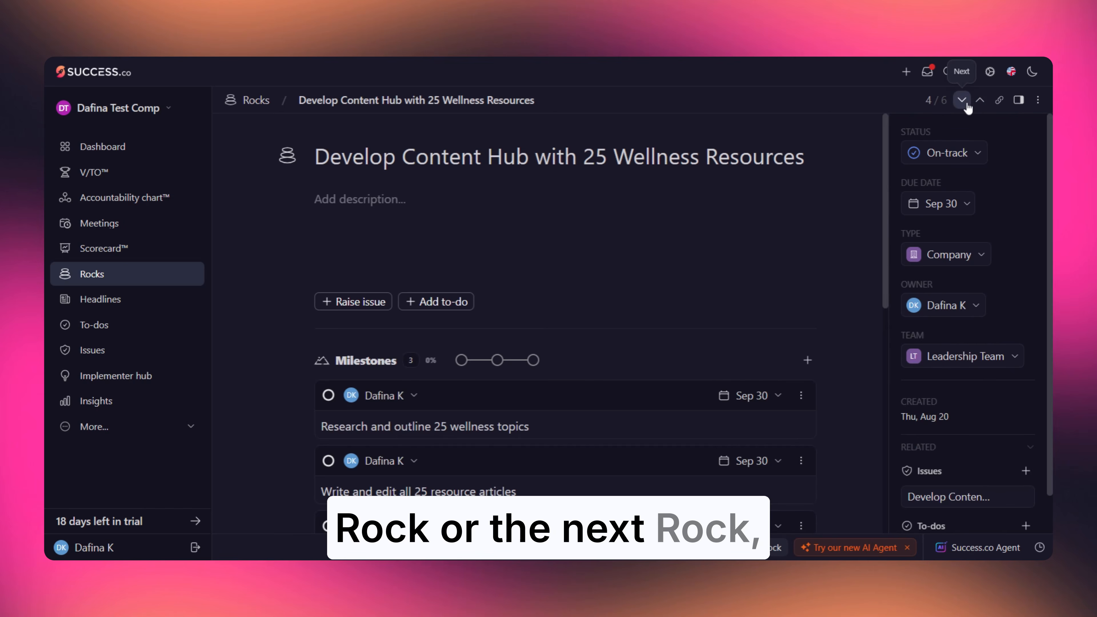
click(999, 99)
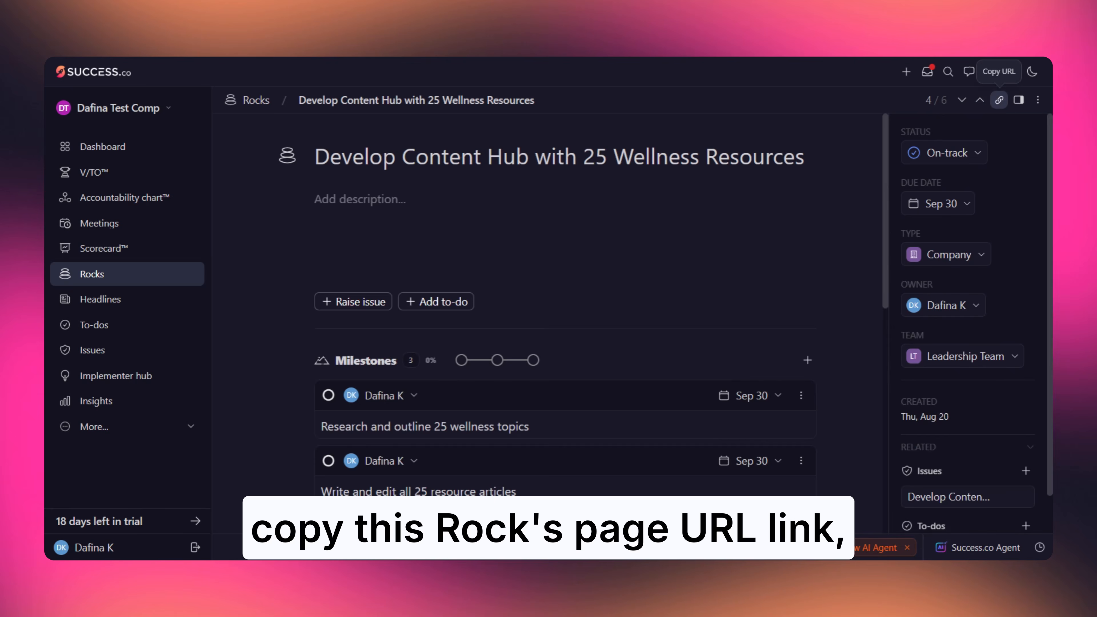
Step: Hide and reshow the rock's details pane, and view the rock's additional actions
click(1018, 102)
click(1017, 102)
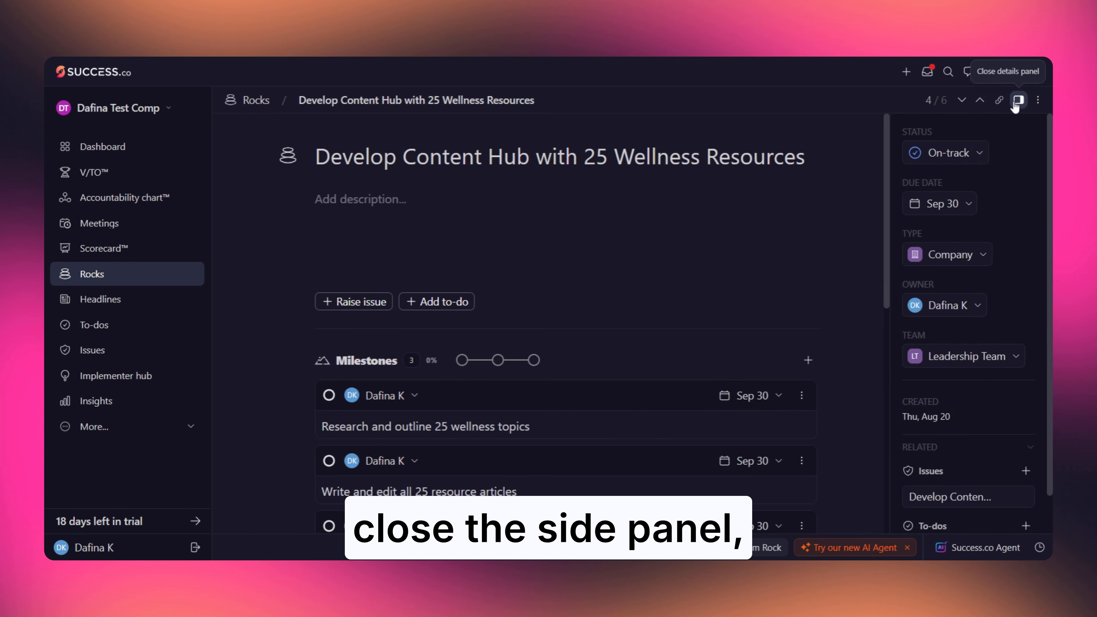
click(1037, 101)
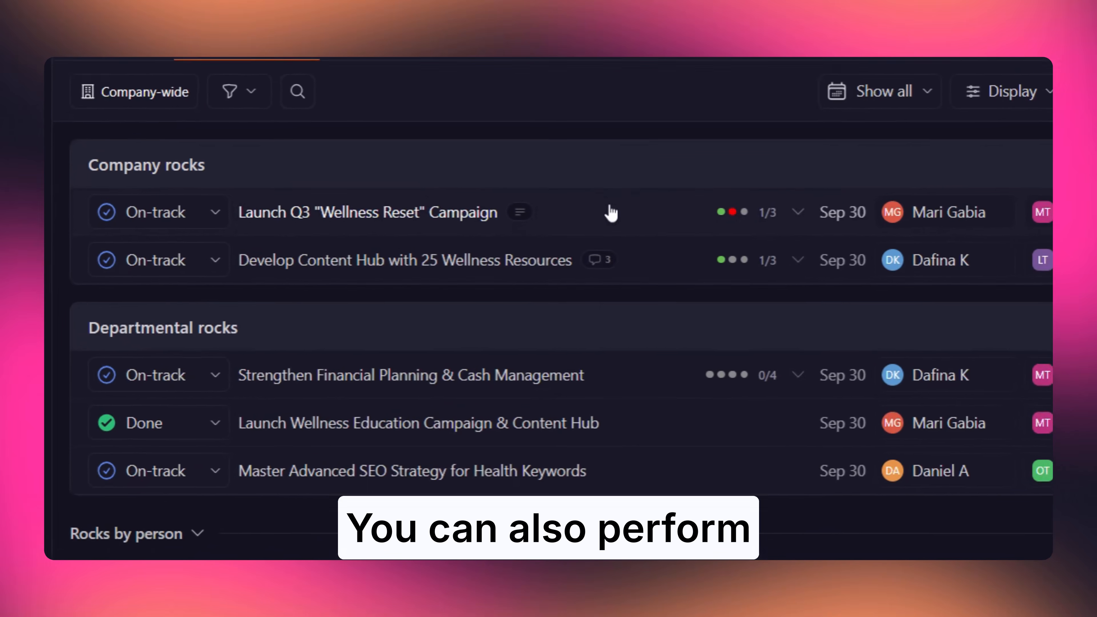
Step: View the quick actions available for the "Launch Q3 "Wellness Reset" Campaign" rock in the rocks list
right_click(549, 220)
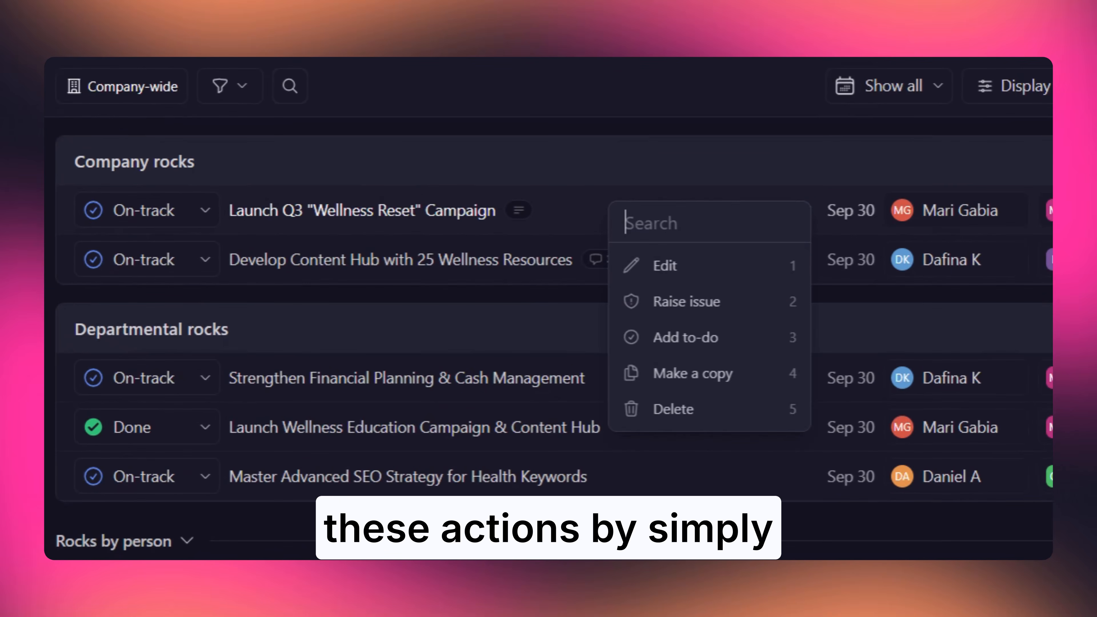
click(653, 410)
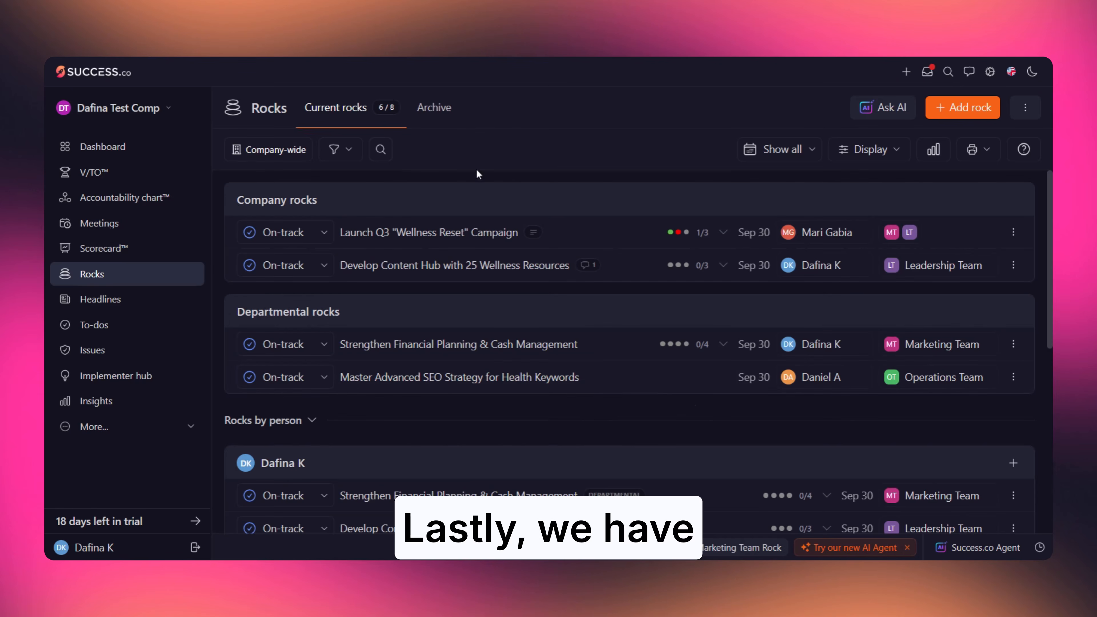
Step: View the archived rocks and check the status options of "Build Personal Brand as Wellness Marketing Thought Leader"
click(451, 114)
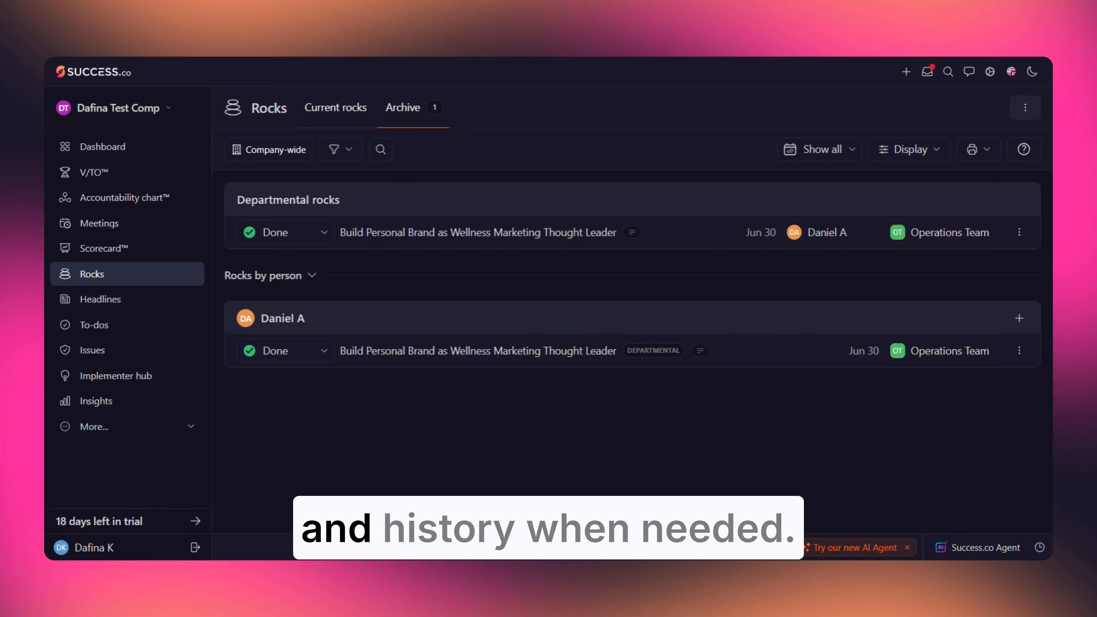
click(315, 232)
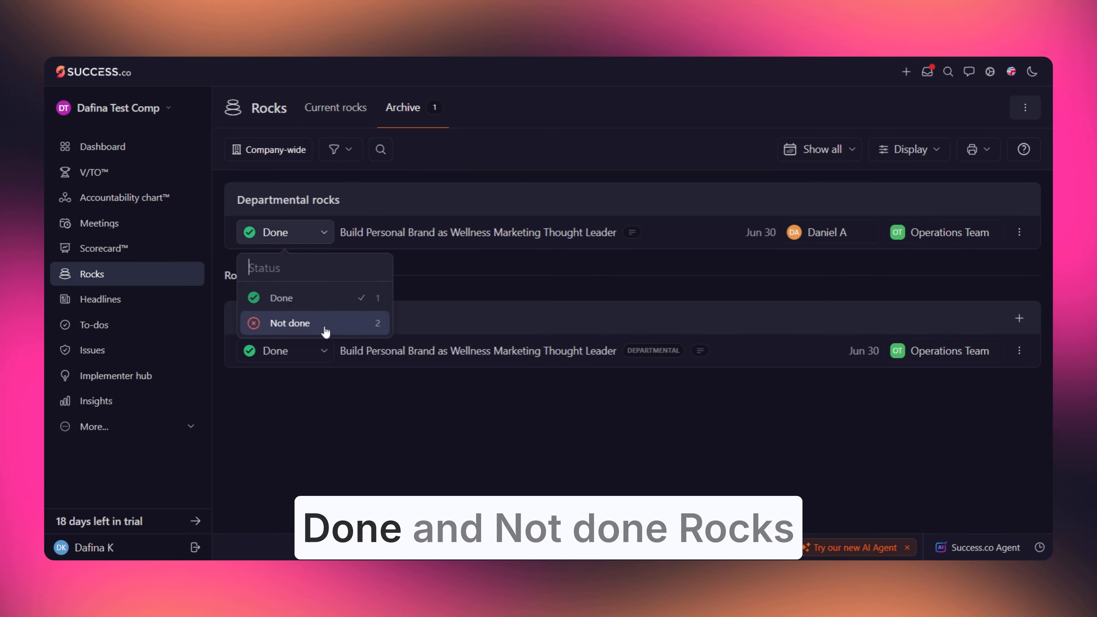
click(331, 242)
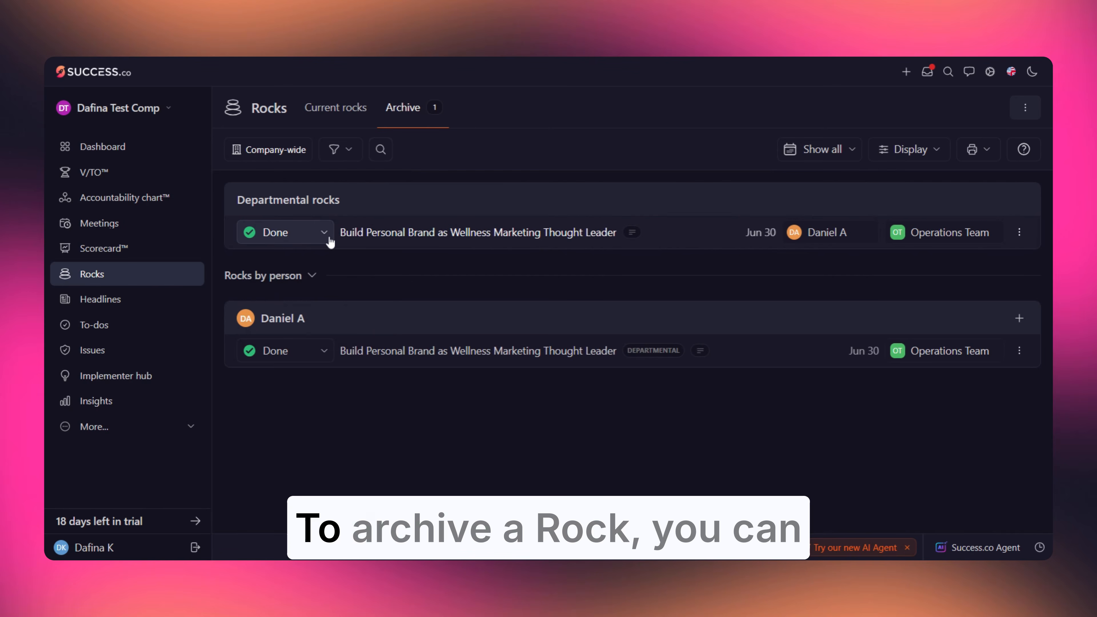
Step: Return to the current rocks and archive the departmental rock "Launch Wellness Education Campaign & Content Hub"
click(359, 108)
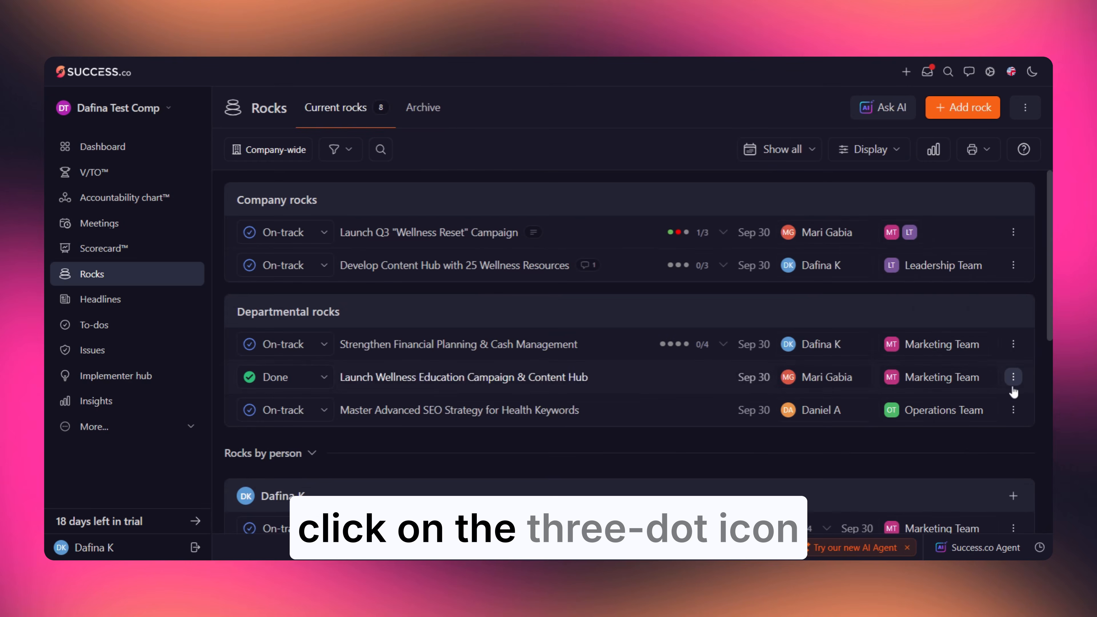
click(1013, 377)
click(1013, 377)
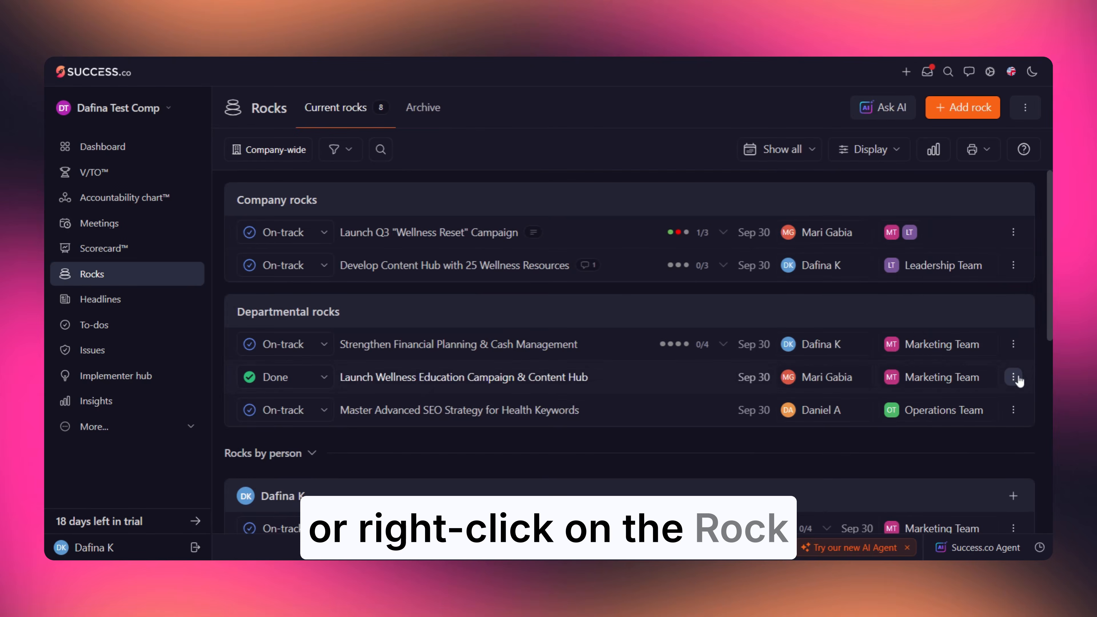
right_click(698, 383)
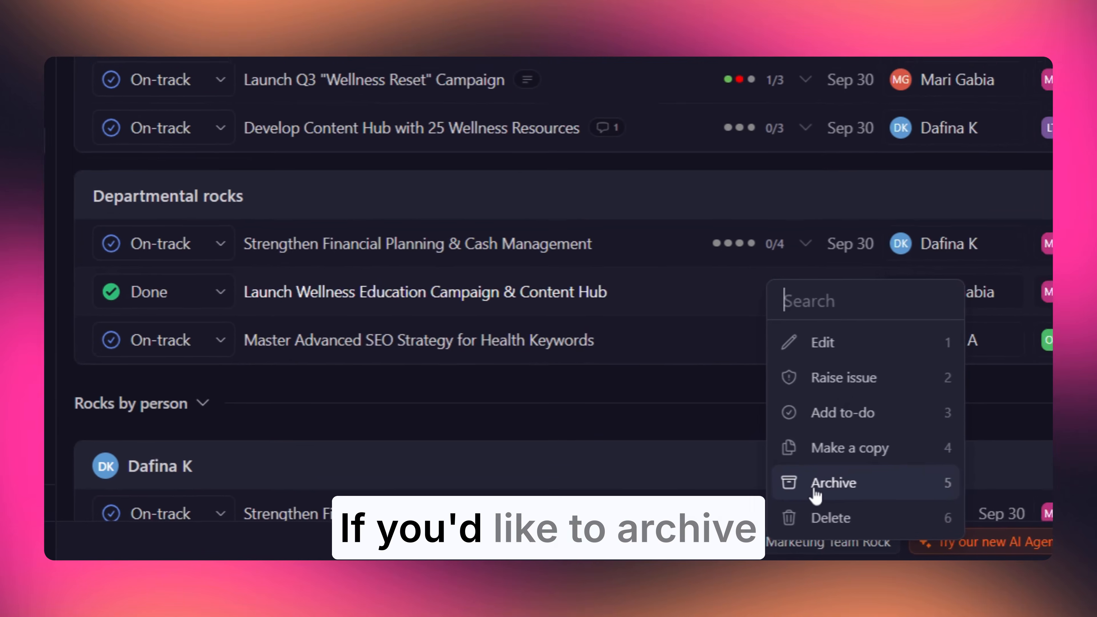
click(815, 493)
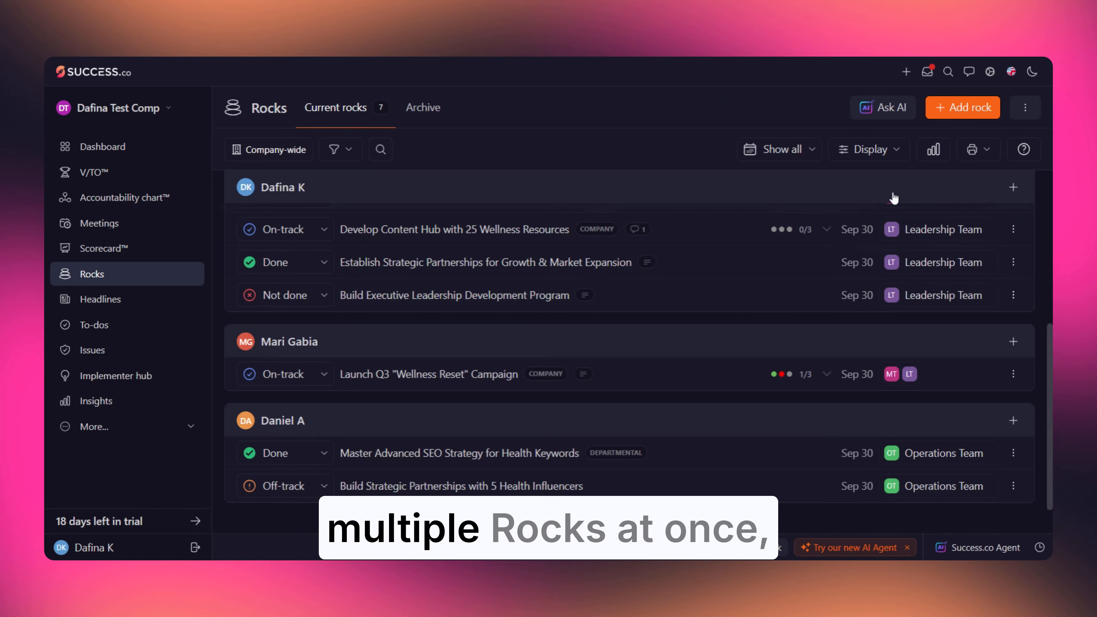
Step: Turn on multiple selection for the rocks list and exit selection mode again
click(1027, 108)
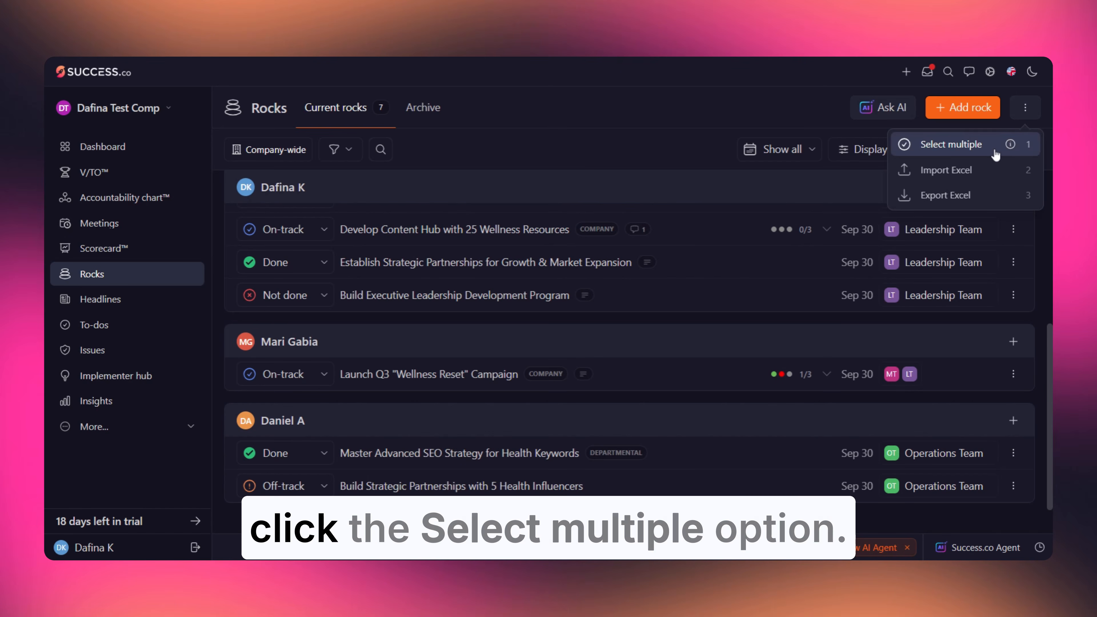
click(951, 145)
click(1027, 108)
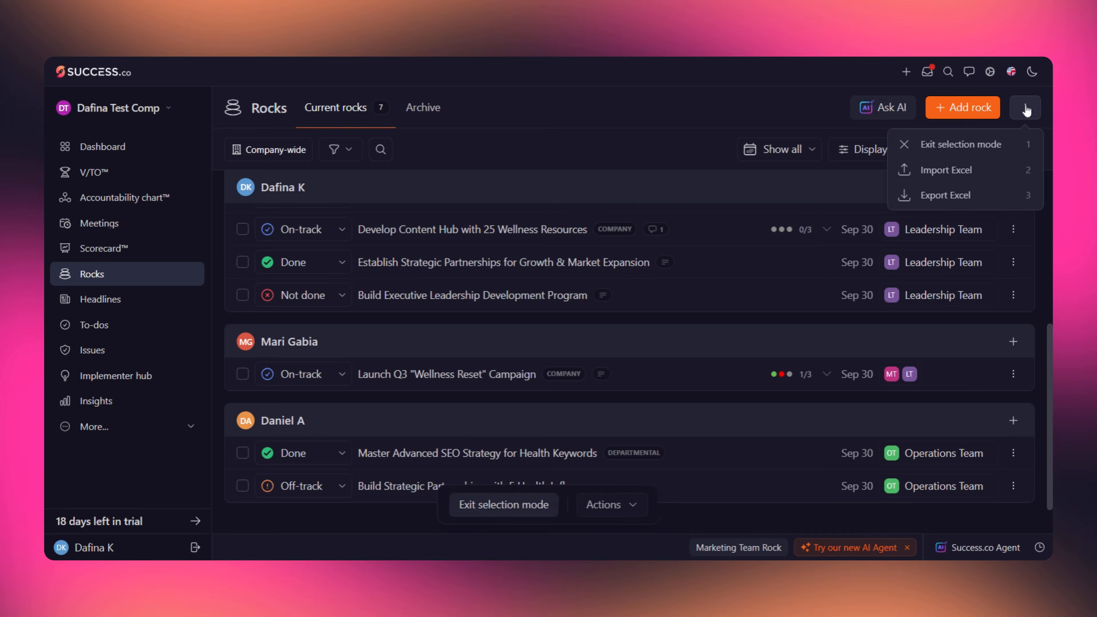
click(989, 144)
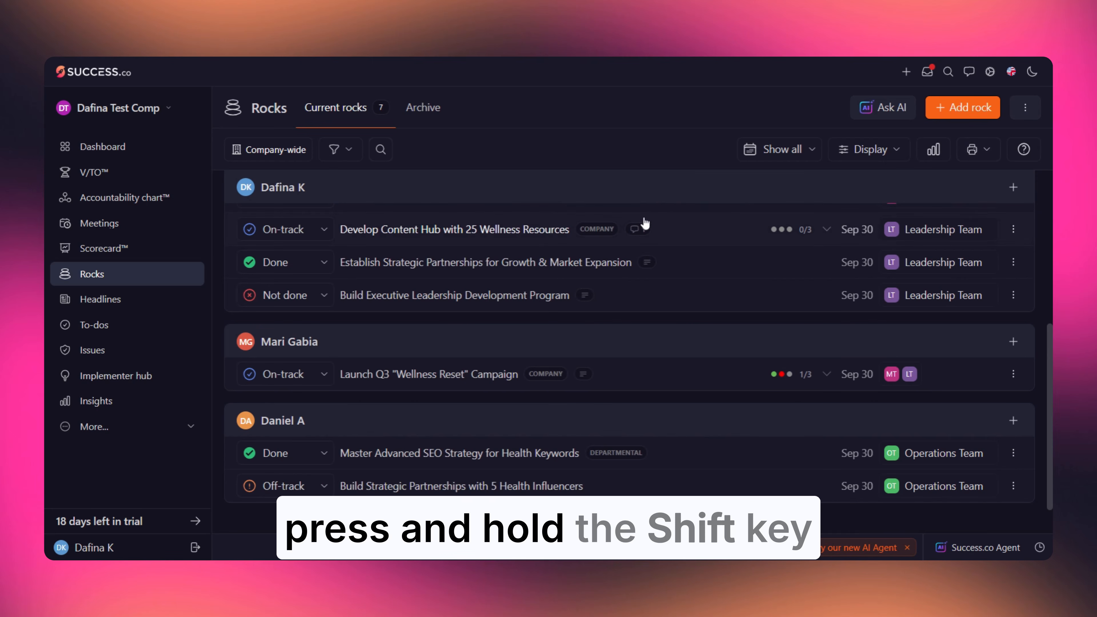
Step: Select the five rocks from "Develop Content Hub with 25 Wellness Resources" through "Master Advanced SEO Strategy for Health Keywords", archive them in bulk, and view the archive
ctrl+click(539, 237)
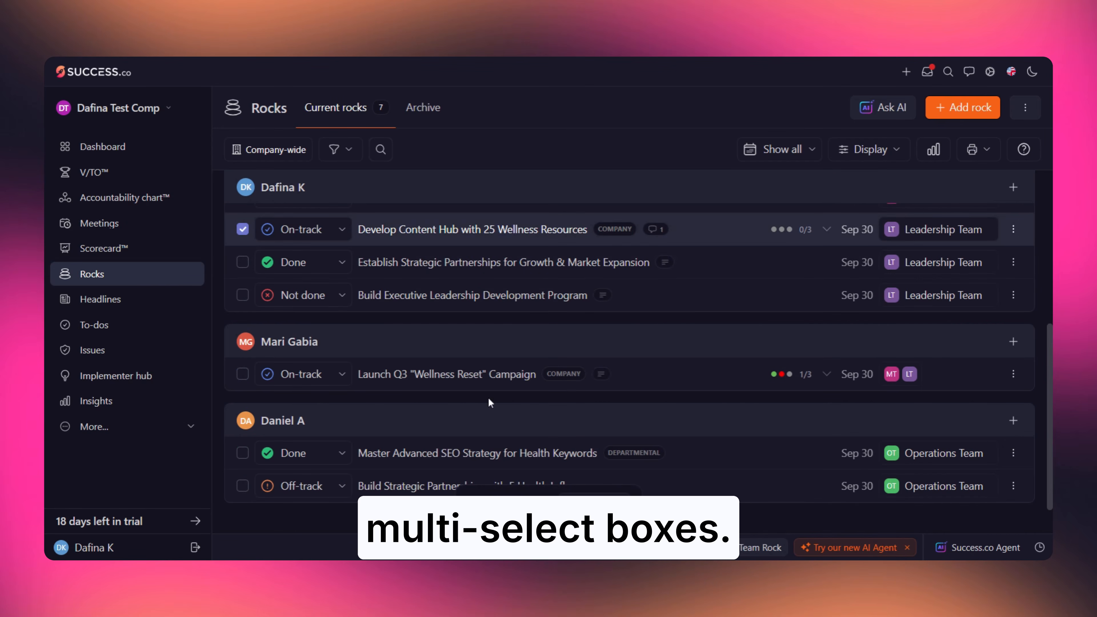
shift+click(475, 453)
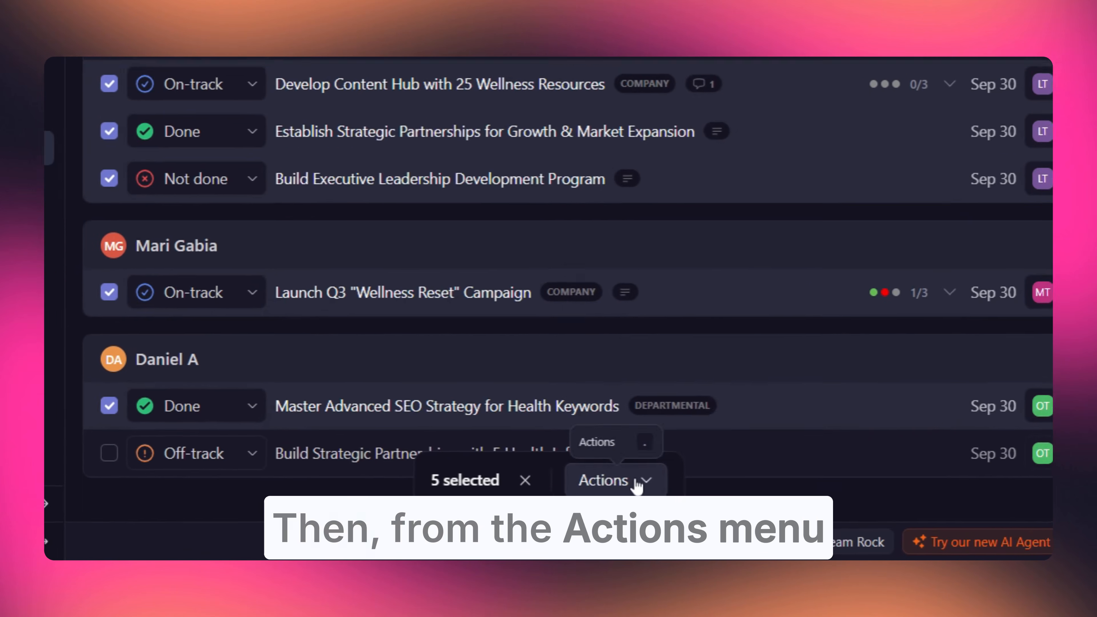
click(598, 501)
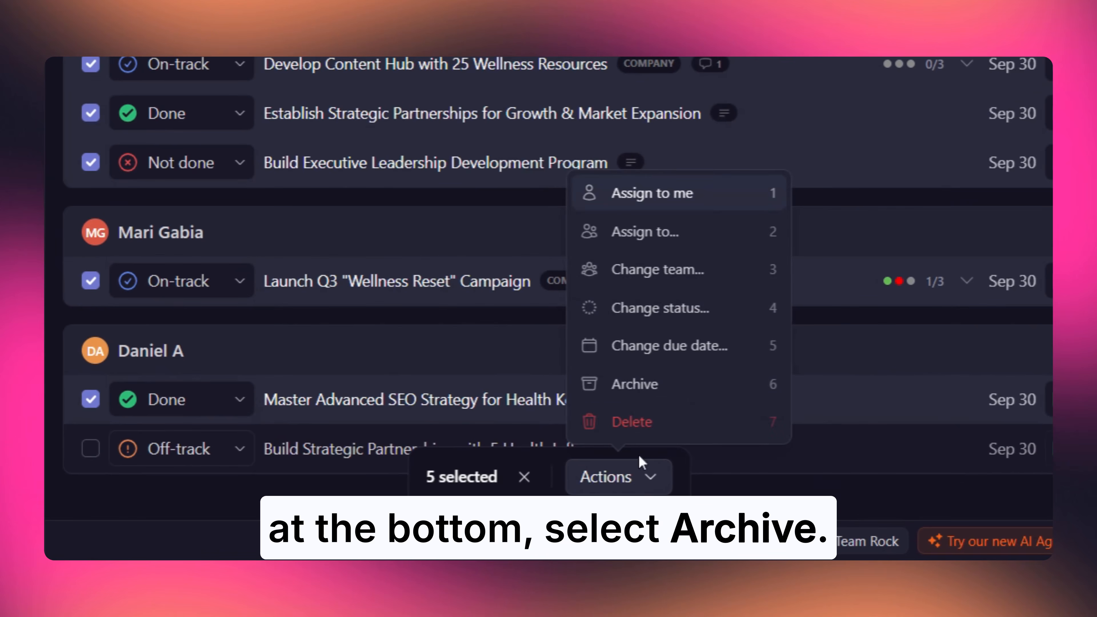
click(648, 387)
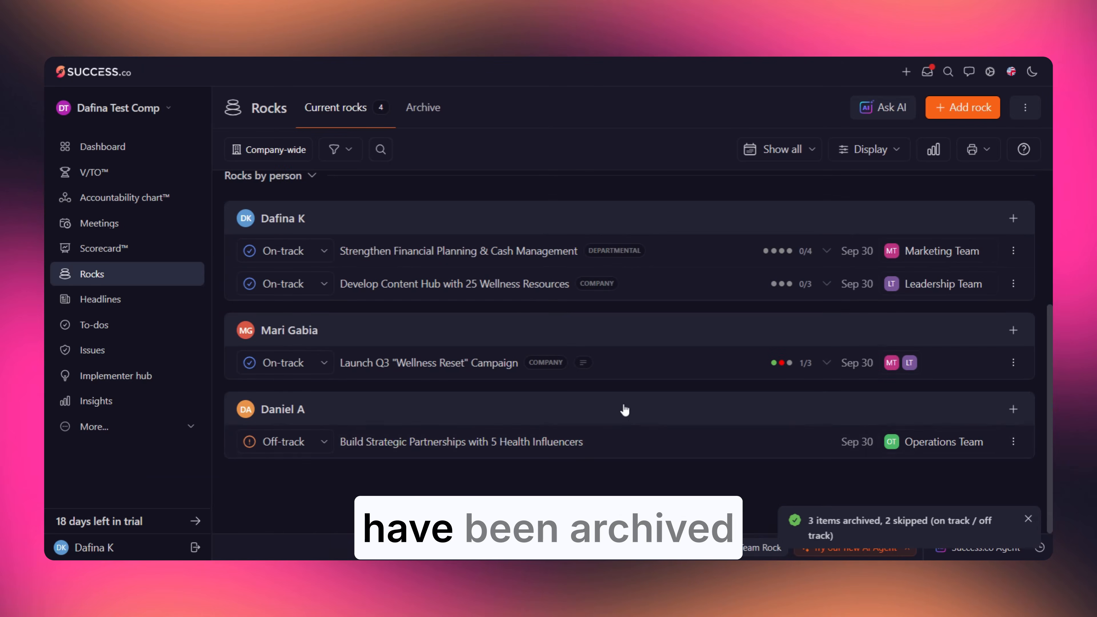
click(426, 110)
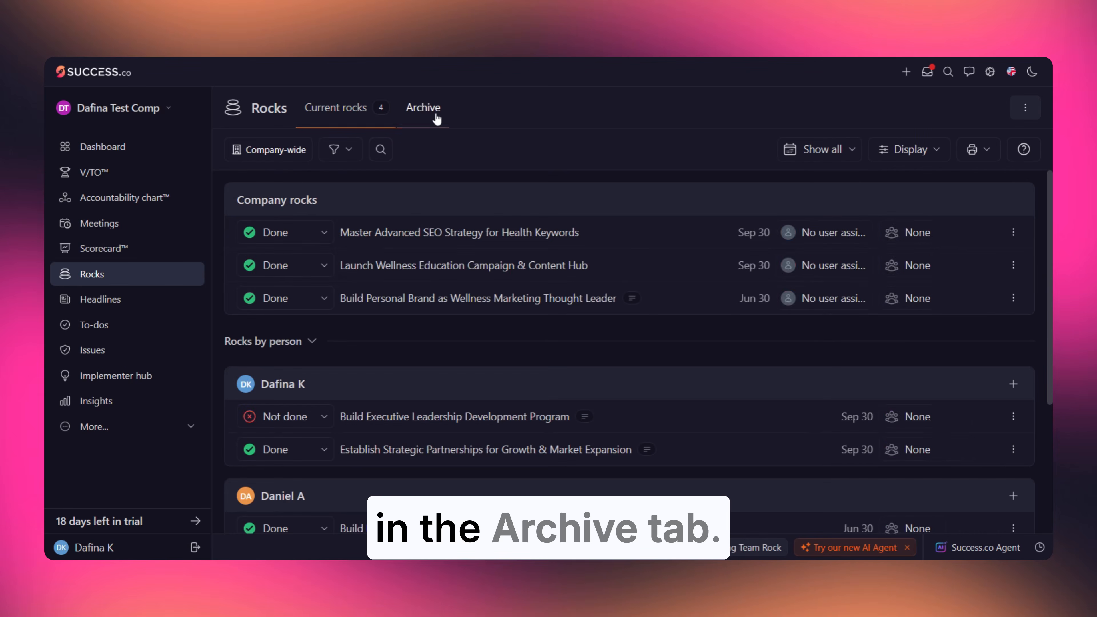
Step: Return to the current rocks and multi-select "Launch Q3 "Wellness Reset" Campaign" and "Develop Content Hub with 25 Wellness Resources" under Company rocks
click(355, 109)
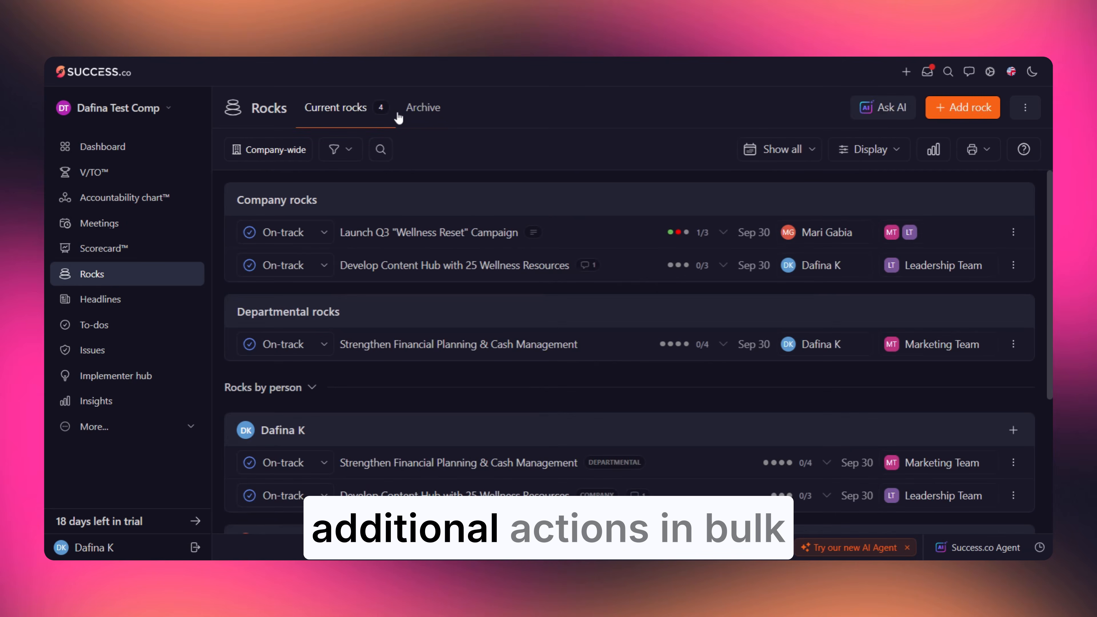
click(1026, 108)
click(973, 144)
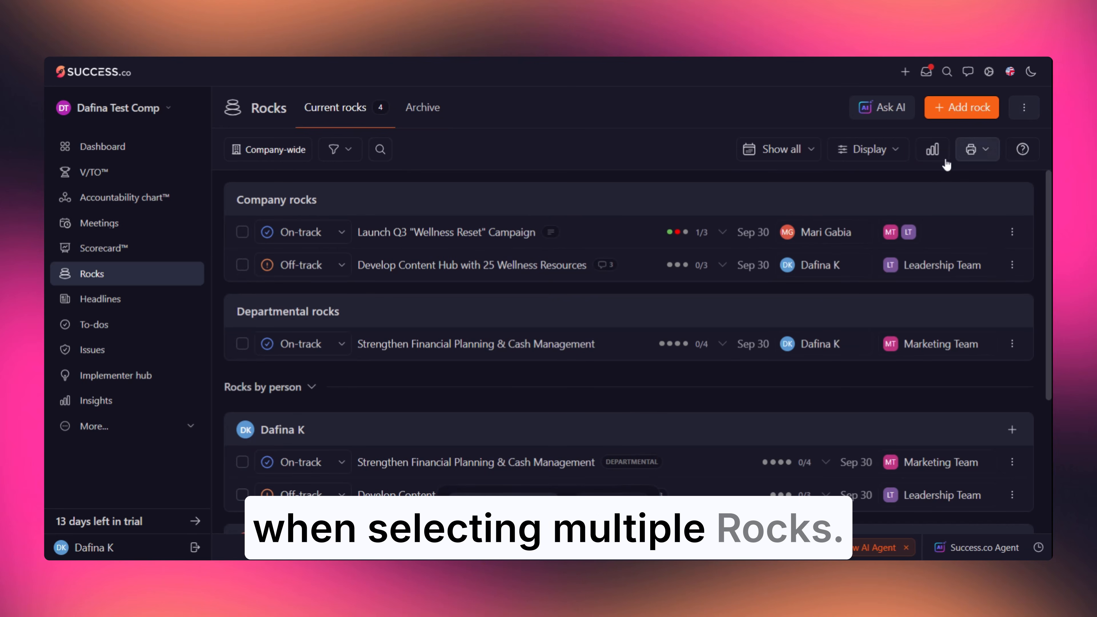
click(242, 232)
click(243, 265)
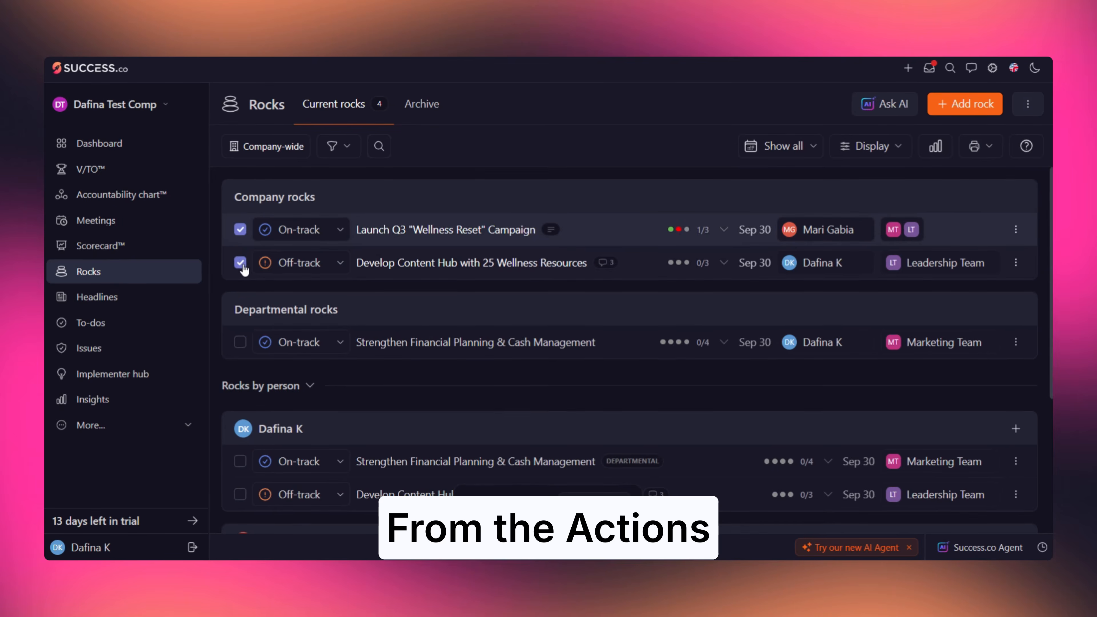
Step: Review the bulk actions for the two selected company rocks, including the users they can be assigned to
click(647, 480)
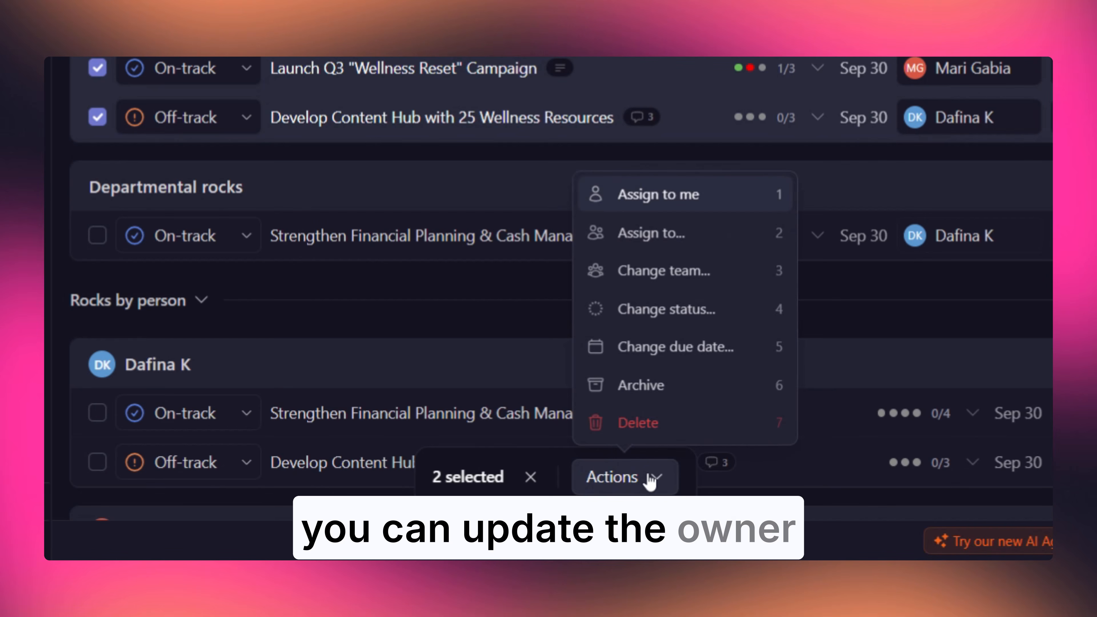
click(683, 238)
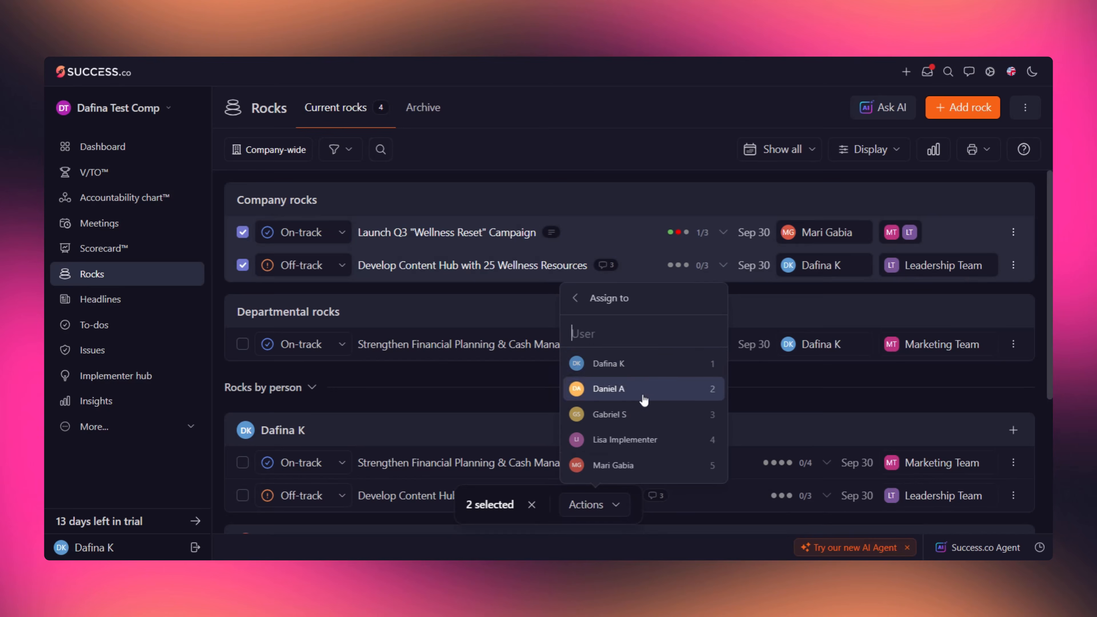
click(644, 465)
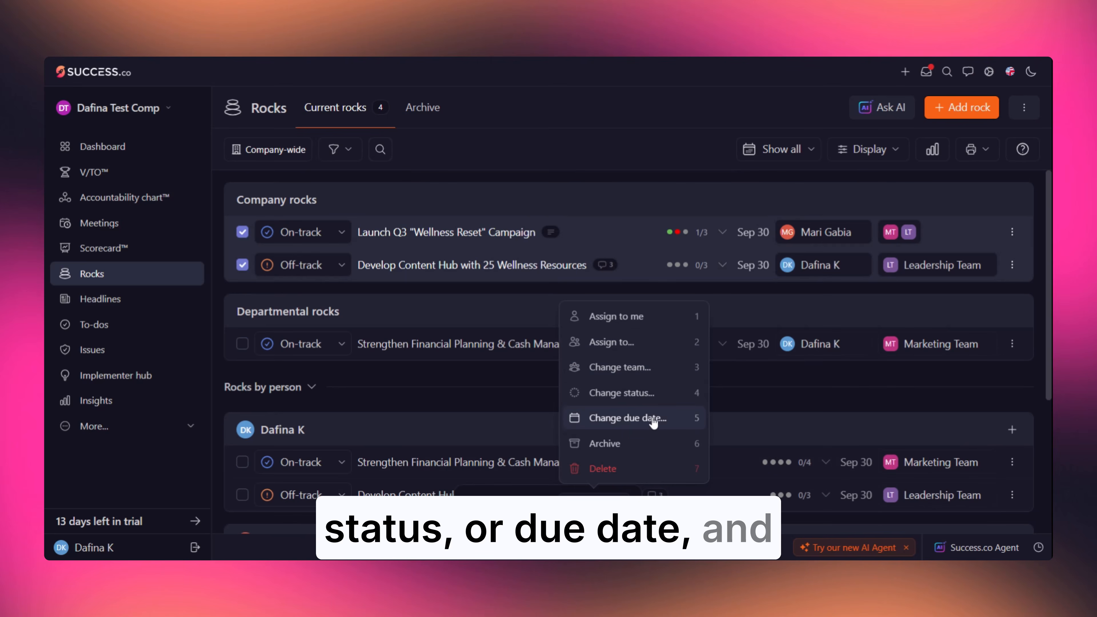
click(650, 469)
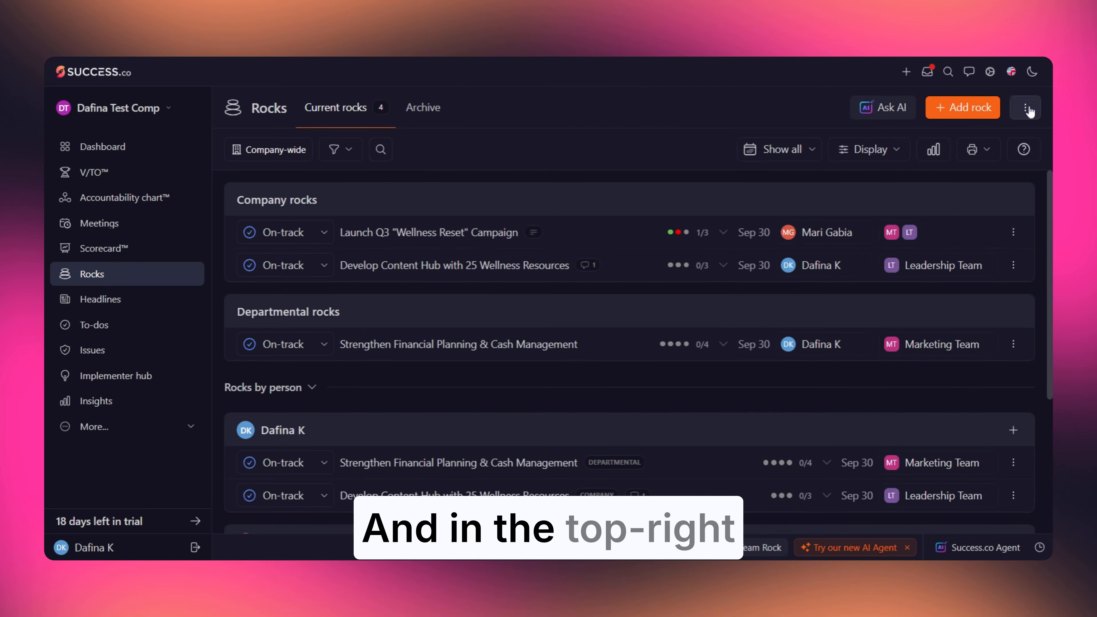
Step: View the Excel import and export options for the rocks list
click(1025, 107)
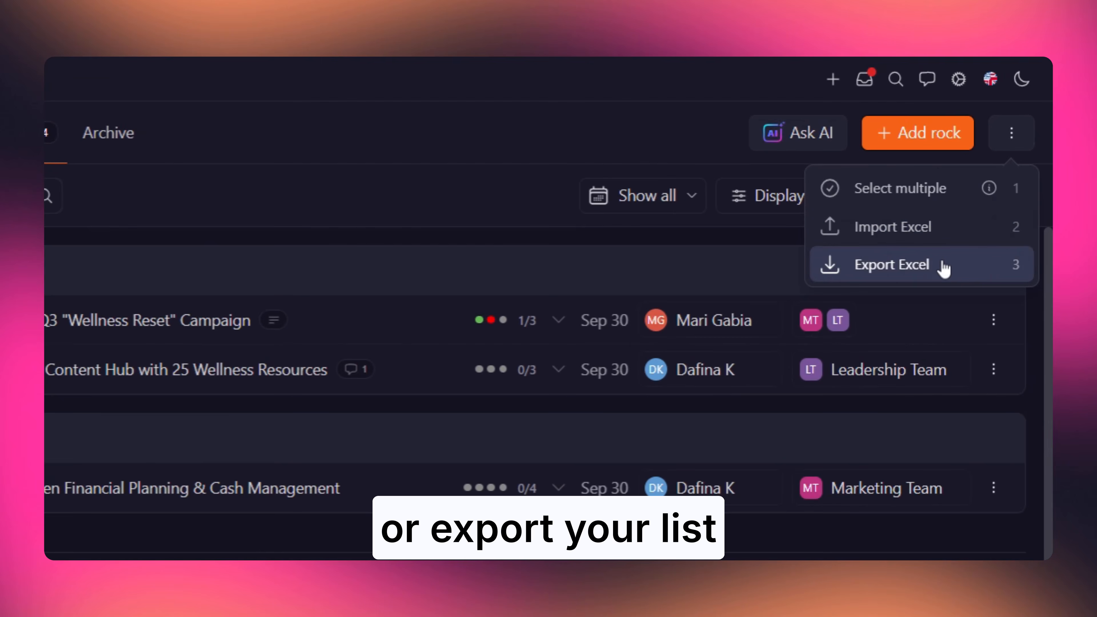
click(1012, 134)
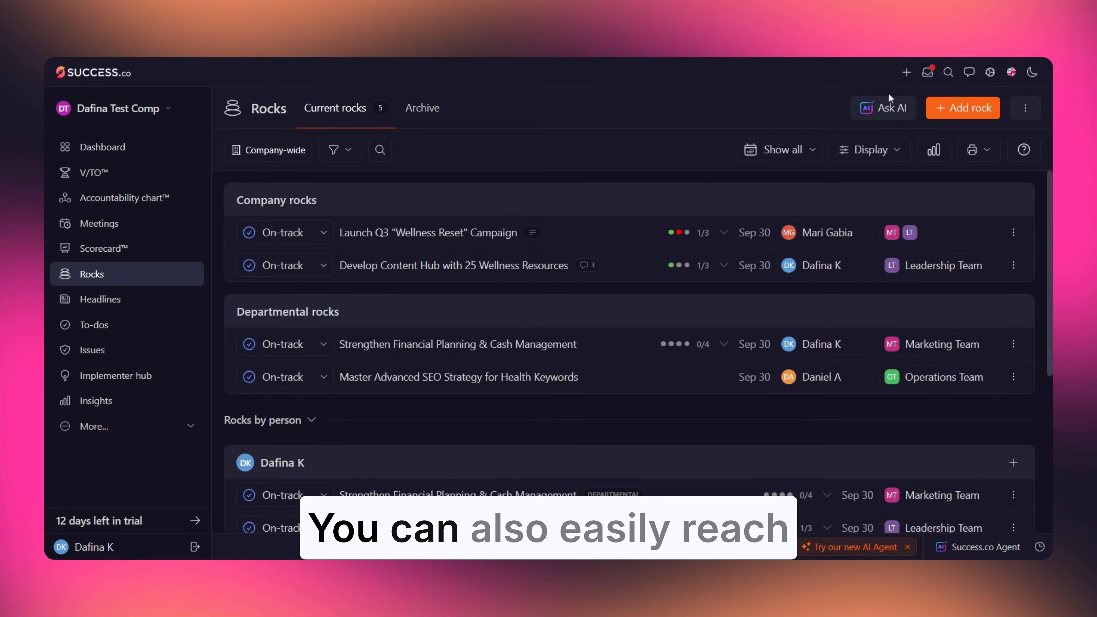
Step: Open the email message form in Help & Support
click(969, 73)
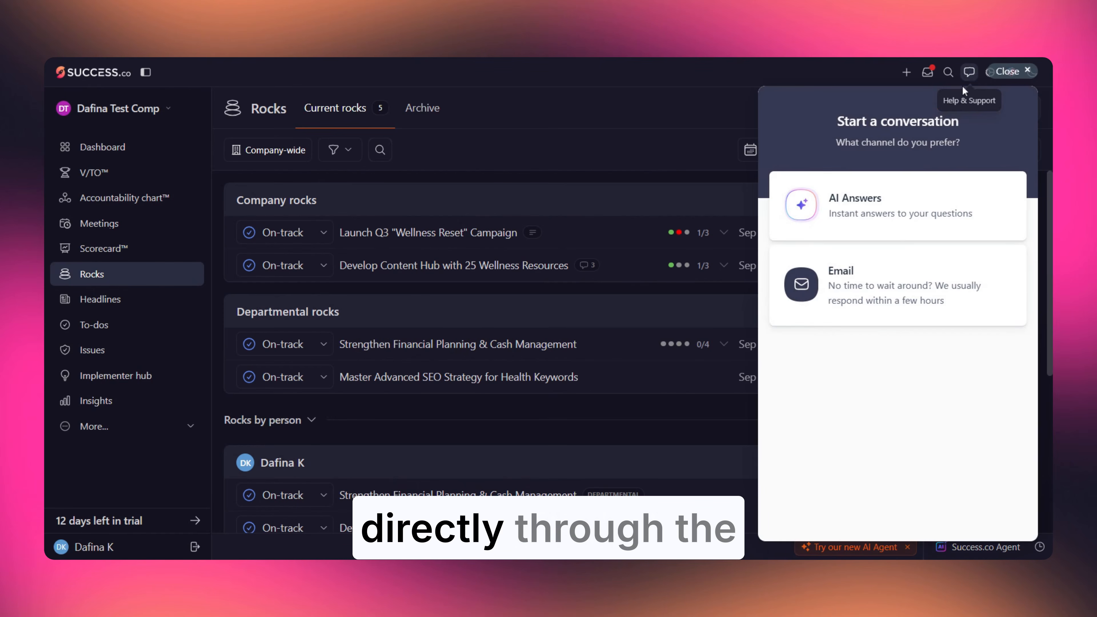
click(945, 277)
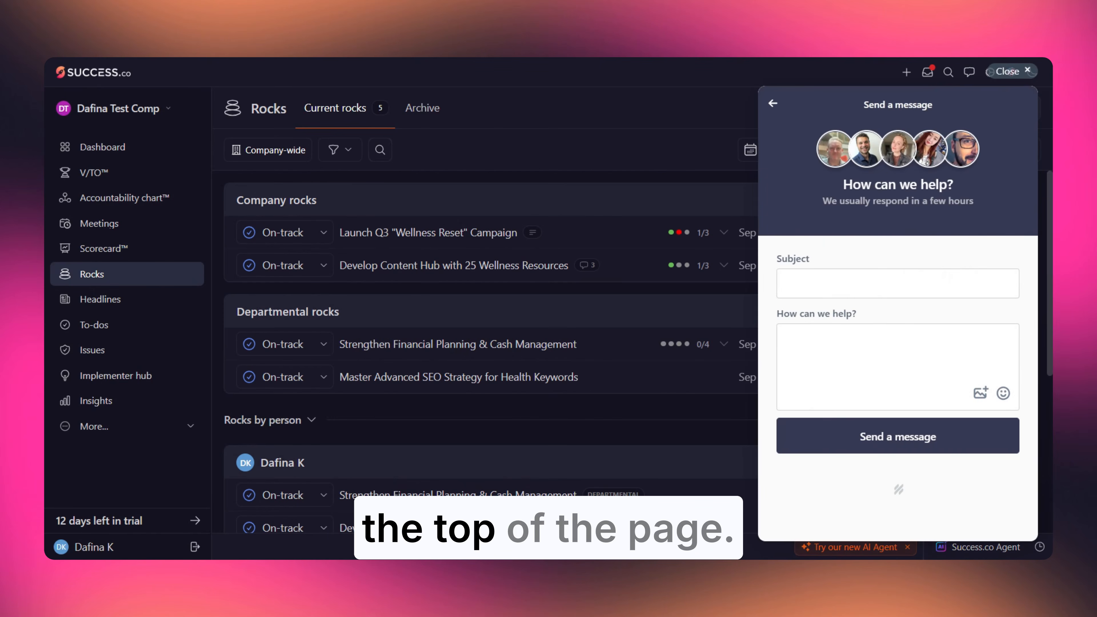